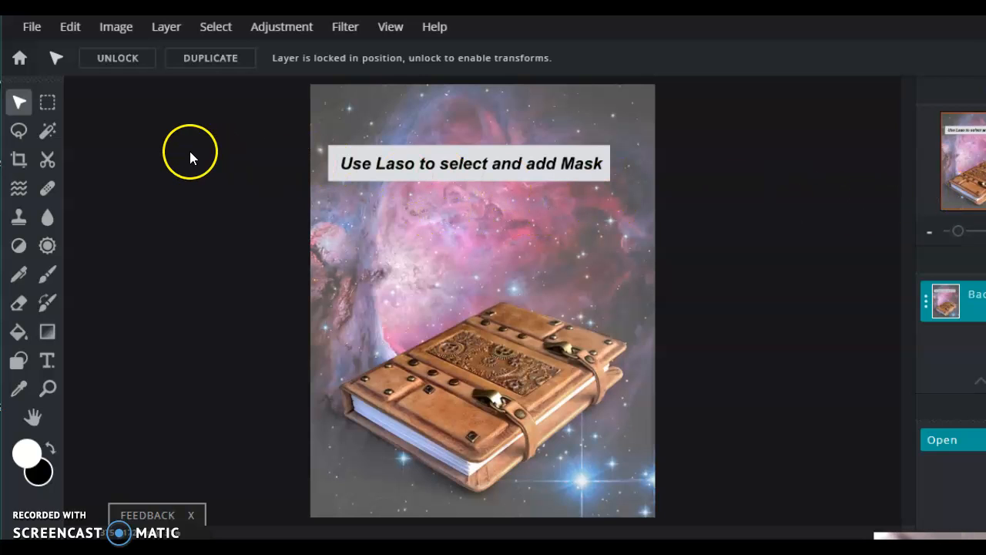
Start a Polygon lasso outline on the book cover's upper-left edge, following the border between leather and sky.
{"action": "left_click", "coordinate": [15, 135]}
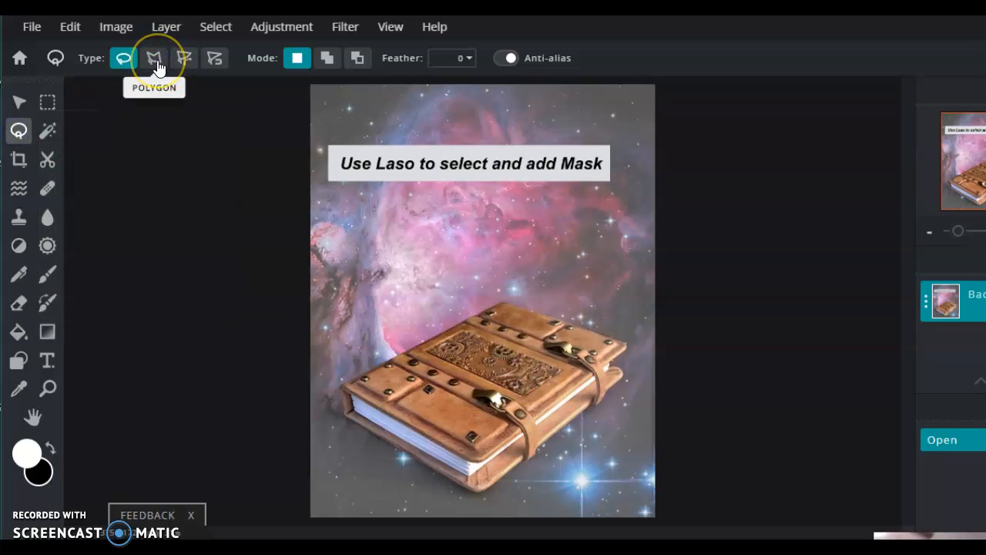
{"action": "left_click", "coordinate": [155, 60]}
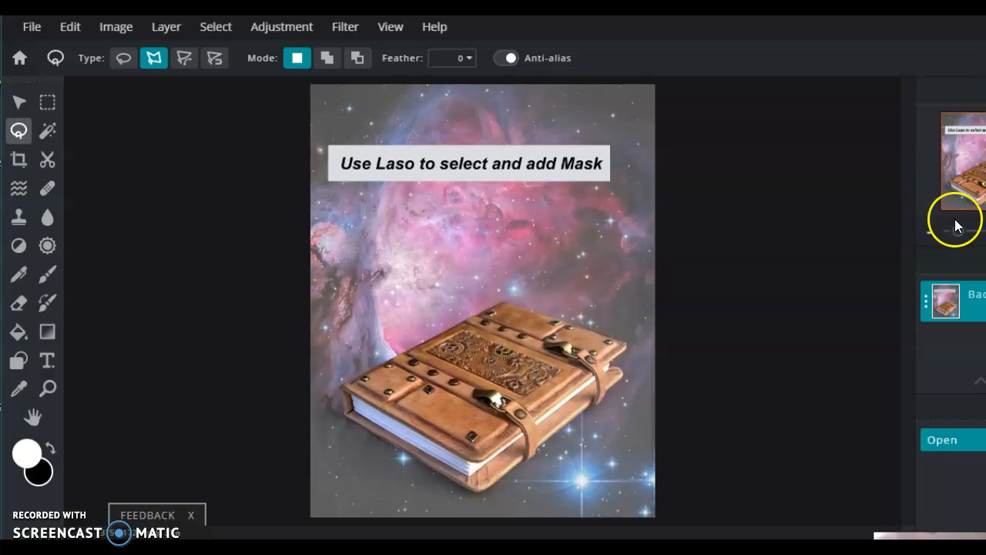
{"action": "scroll", "coordinate": [483, 301], "scroll_direction": "up", "scroll_amount": 4}
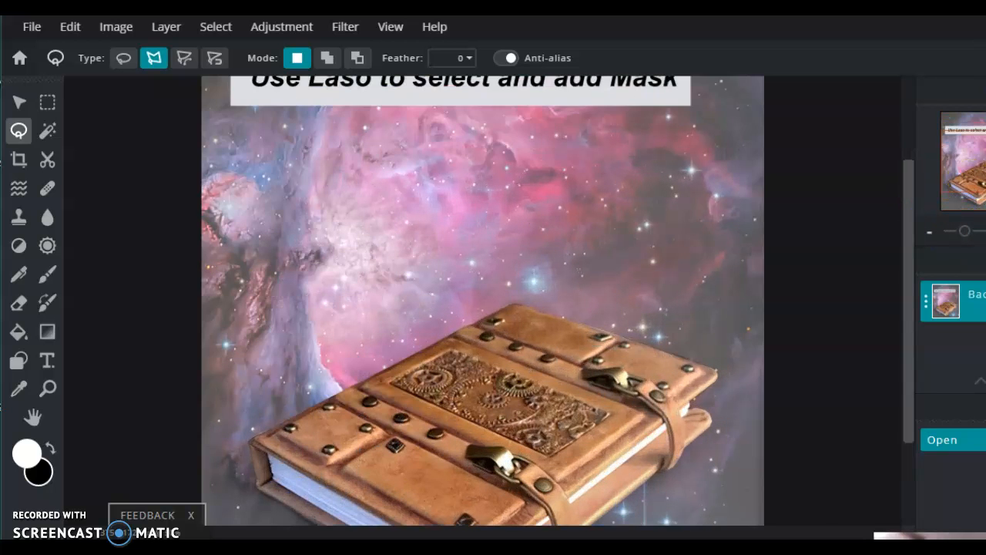
{"action": "scroll", "coordinate": [482, 301], "scroll_direction": "up", "scroll_amount": 4}
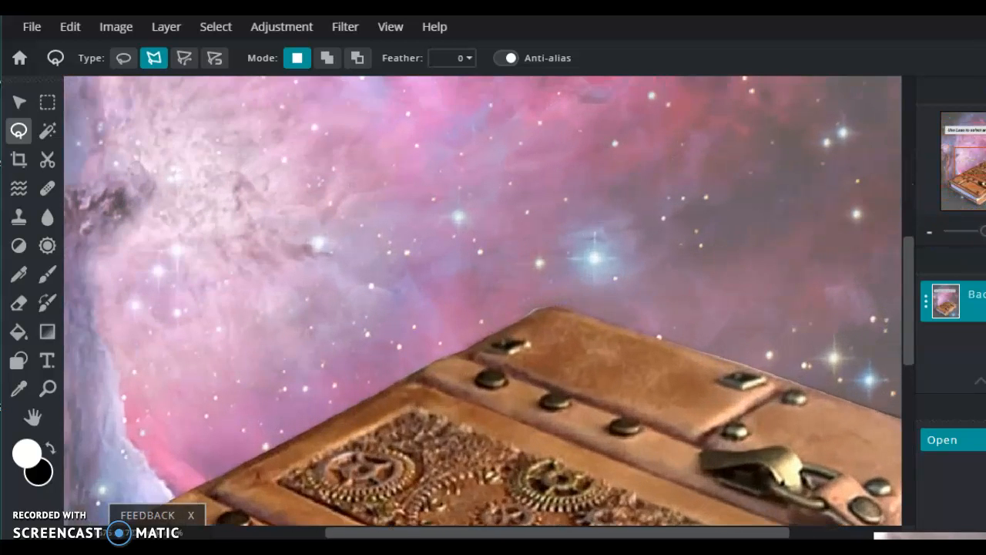
{"action": "scroll", "coordinate": [482, 301], "scroll_direction": "up", "scroll_amount": 3}
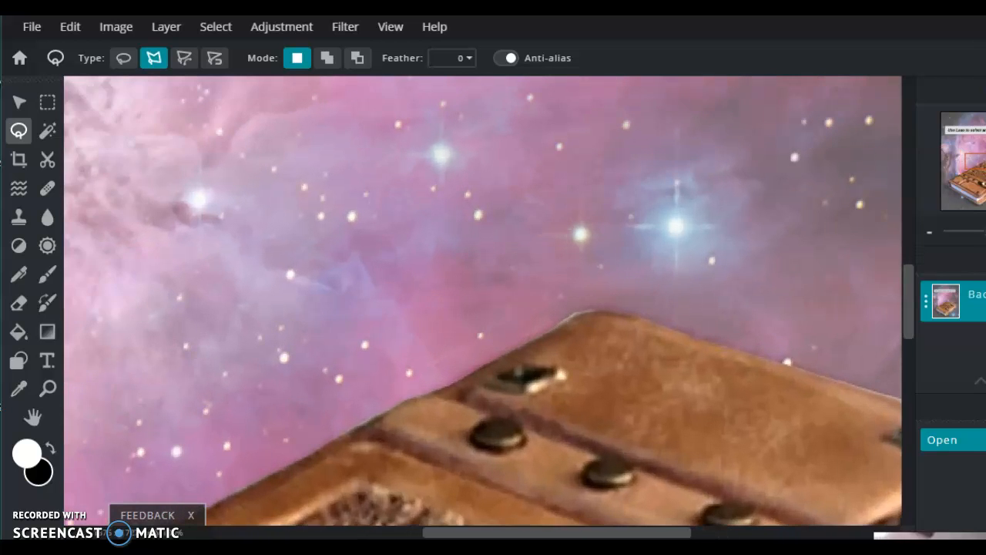
{"action": "left_click_drag", "start_coordinate": [913, 286], "coordinate": [901, 311]}
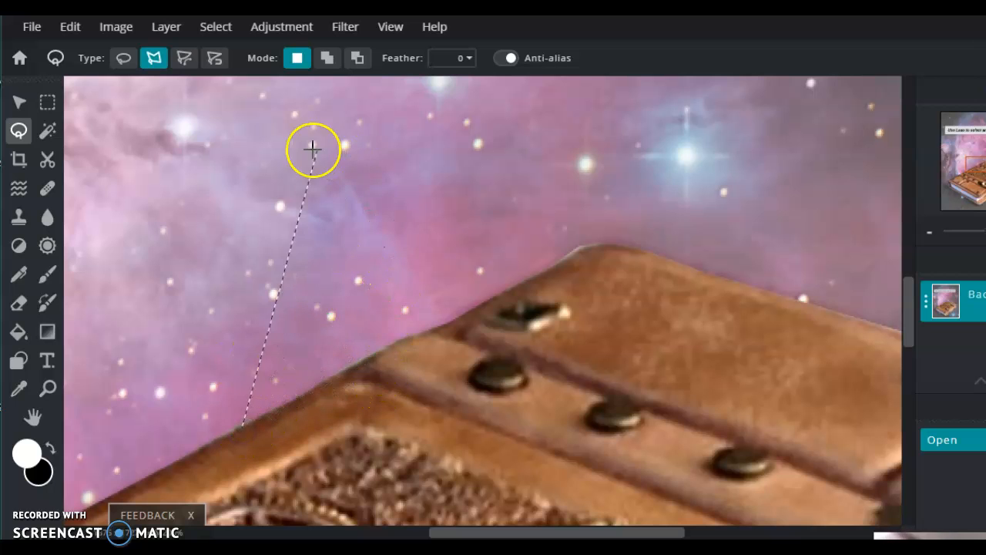
{"action": "left_click", "coordinate": [335, 375]}
{"action": "left_click", "coordinate": [384, 351]}
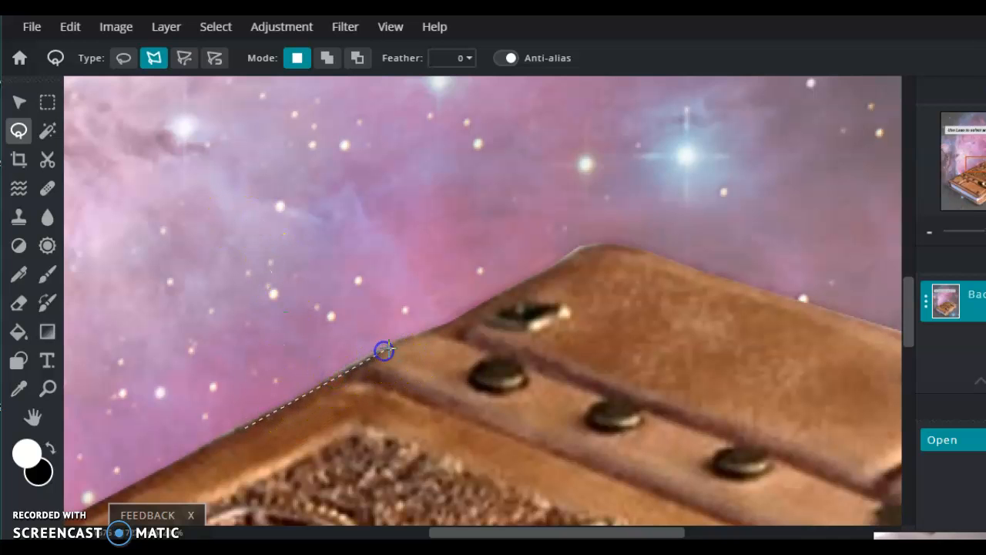
Continue the polygonal outline along the cover's upper-left edge up to the book's topmost corner.
{"action": "scroll", "coordinate": [384, 352], "scroll_direction": "up", "scroll_amount": 3}
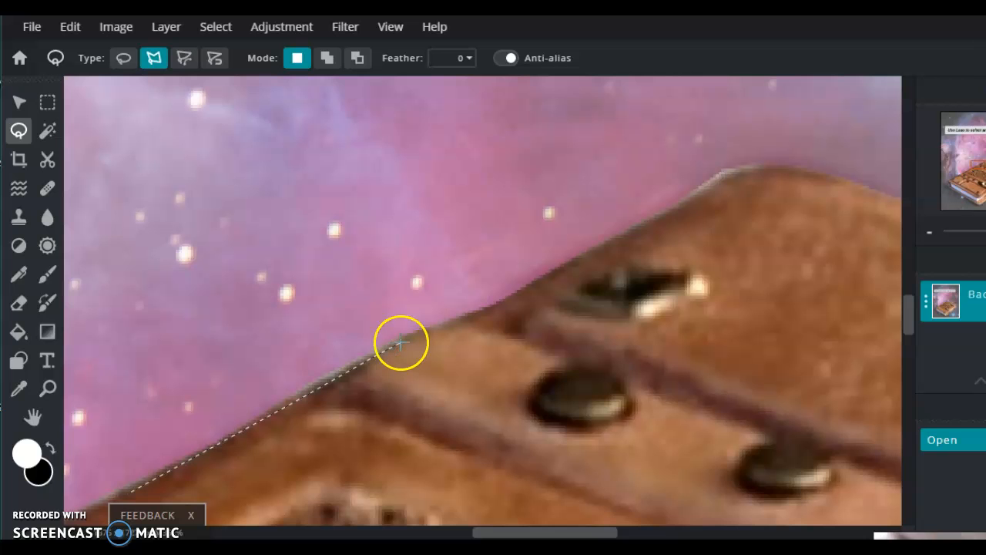
{"action": "left_click", "coordinate": [447, 326]}
{"action": "left_click", "coordinate": [489, 312]}
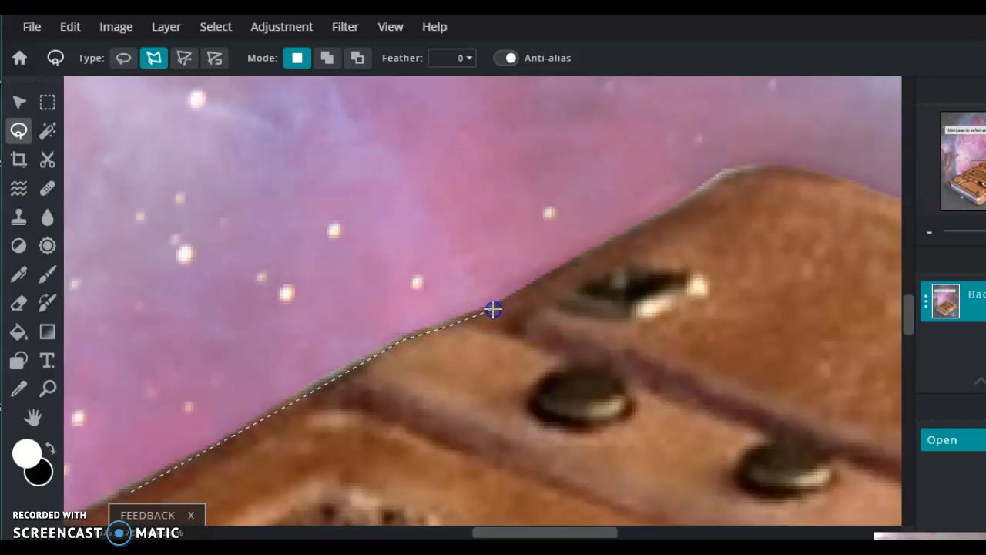
{"action": "scroll", "coordinate": [653, 238], "scroll_direction": "up", "scroll_amount": 2}
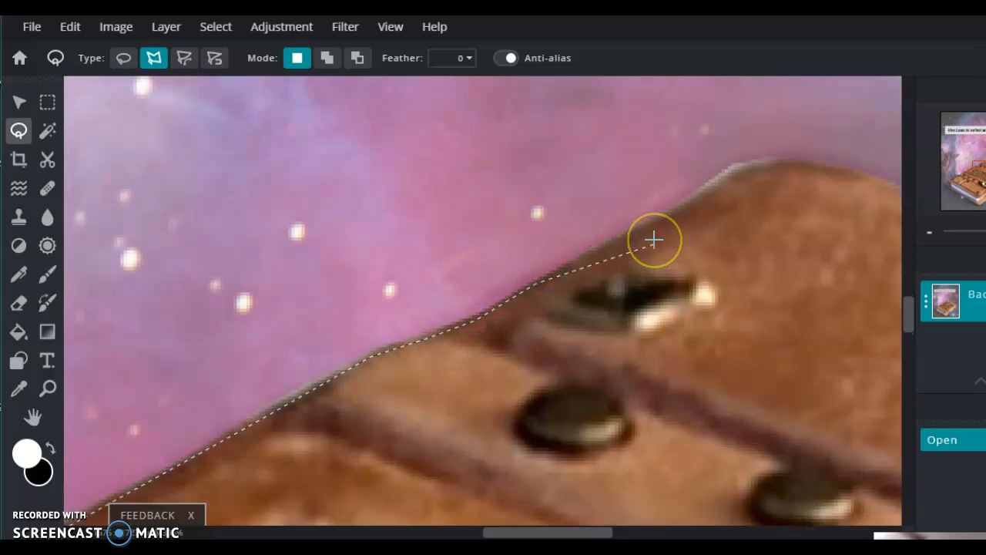
{"action": "left_click", "coordinate": [755, 164]}
Trace the polygonal outline around the book's rounded topmost corner and onto the start of its upper-right edge.
{"action": "left_click_drag", "start_coordinate": [562, 532], "coordinate": [612, 532]}
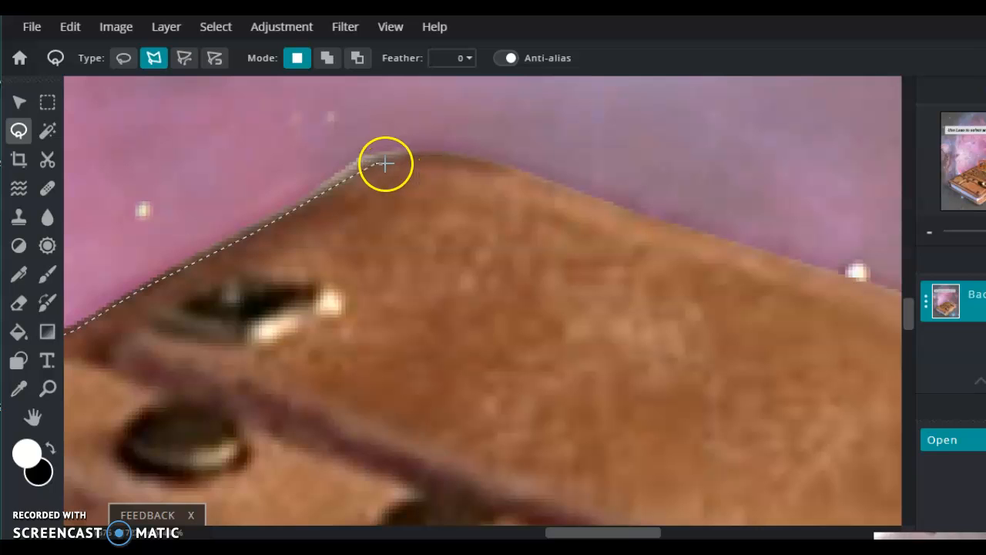
{"action": "left_click", "coordinate": [483, 163]}
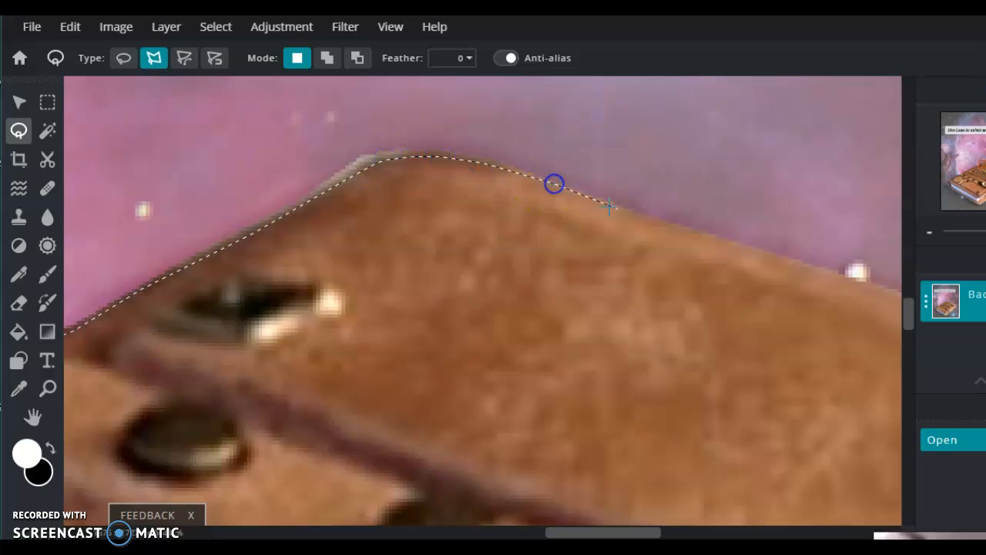
{"action": "left_click", "coordinate": [696, 236]}
{"action": "left_click", "coordinate": [746, 252]}
{"action": "left_click", "coordinate": [759, 251]}
{"action": "left_click", "coordinate": [660, 480]}
Extend the polygonal outline down the cover's upper-right edge, past the square stud and the neighbouring round rivet.
{"action": "left_click_drag", "start_coordinate": [621, 531], "coordinate": [677, 532]}
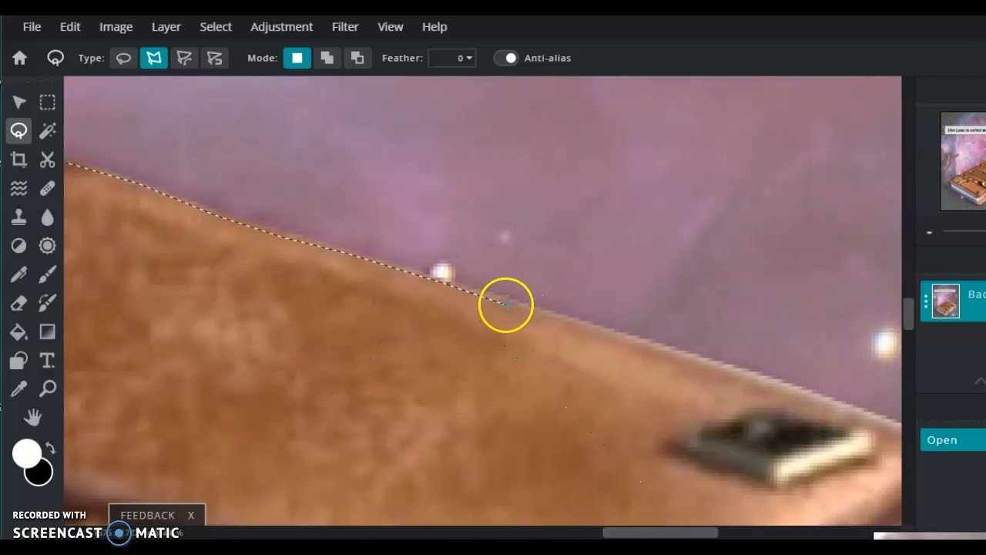
{"action": "left_click", "coordinate": [646, 342]}
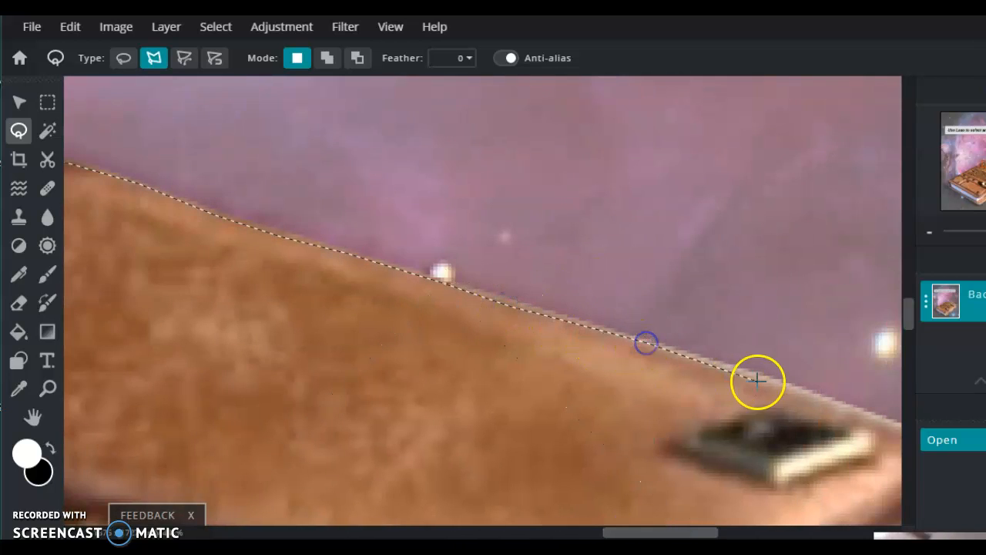
{"action": "left_click", "coordinate": [829, 402]}
{"action": "mouse_move", "coordinate": [686, 532]}
{"action": "left_mouse_down"}
{"action": "mouse_move", "coordinate": [675, 533]}
{"action": "mouse_move", "coordinate": [739, 533]}
{"action": "left_mouse_up"}
{"action": "mouse_move", "coordinate": [908, 319]}
{"action": "left_mouse_down"}
{"action": "mouse_move", "coordinate": [909, 335]}
{"action": "mouse_move", "coordinate": [909, 321]}
{"action": "left_mouse_up"}
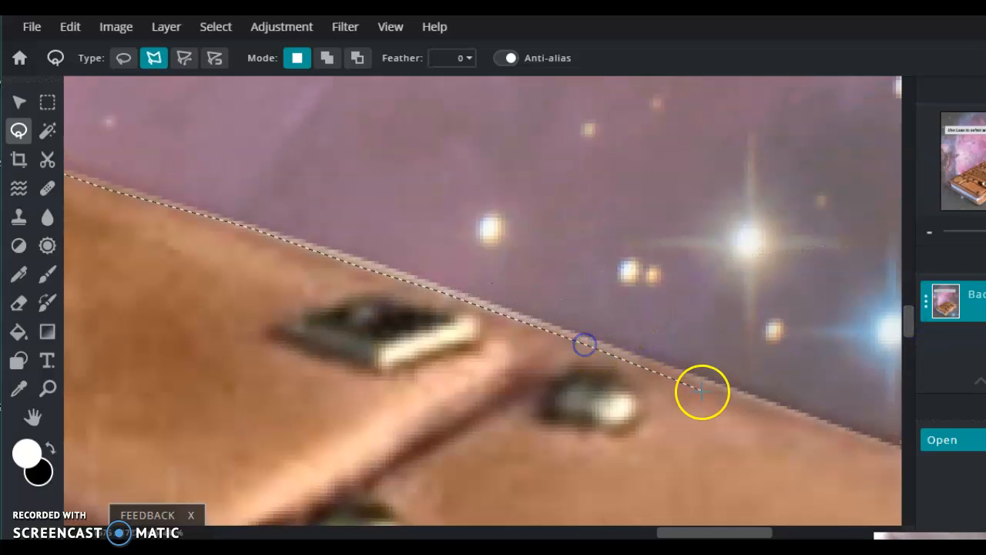
{"action": "left_click", "coordinate": [814, 423]}
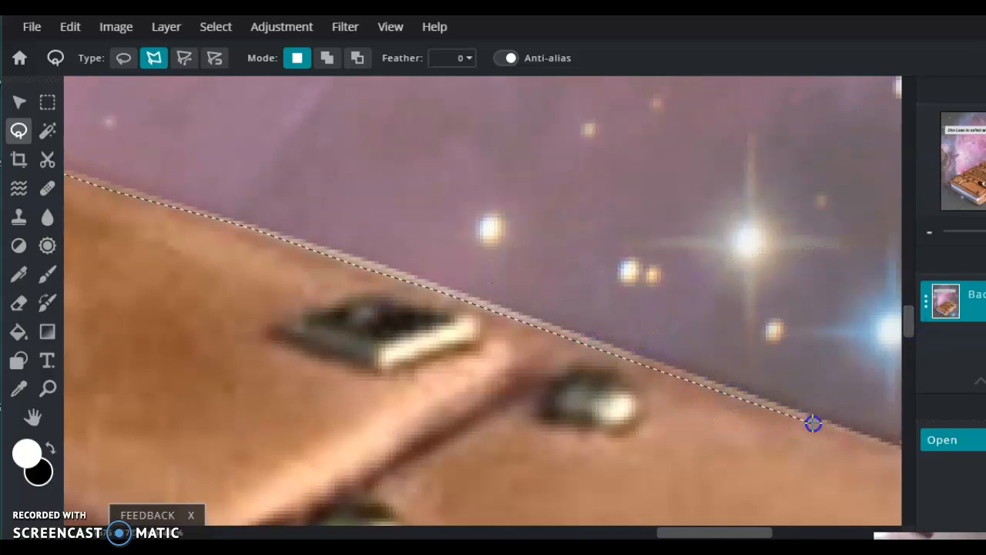
Finish tracing the cover's upper-right edge and carry the outline around its rounded right corner.
{"action": "left_click_drag", "start_coordinate": [726, 532], "coordinate": [771, 534]}
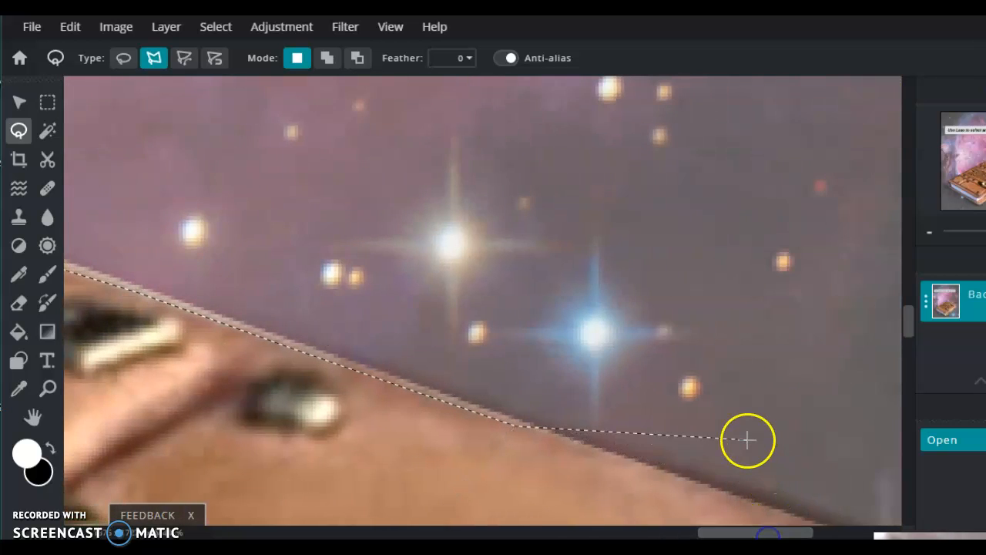
{"action": "scroll", "coordinate": [747, 440], "scroll_direction": "down", "scroll_amount": 2}
{"action": "left_click_drag", "start_coordinate": [911, 332], "coordinate": [915, 353]}
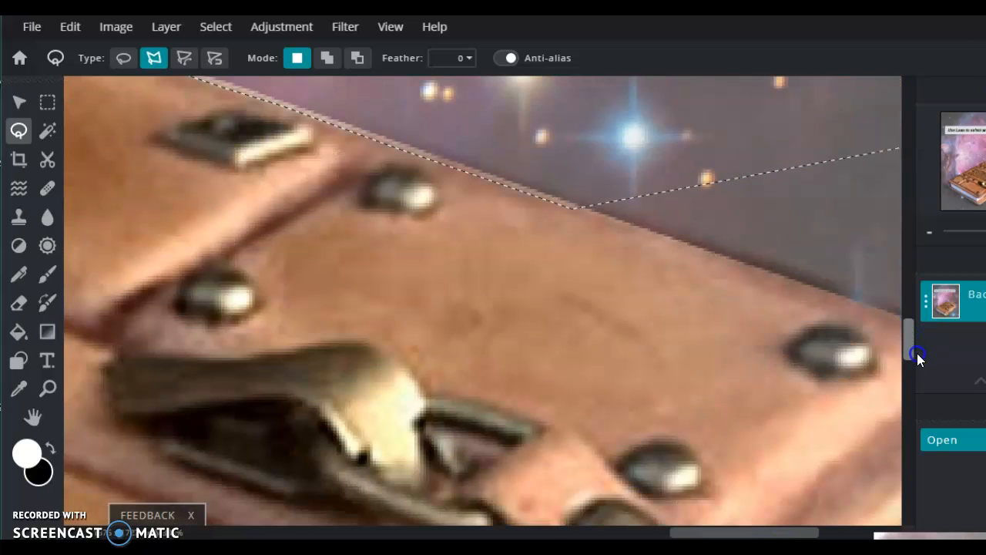
{"action": "left_click_drag", "start_coordinate": [721, 533], "coordinate": [767, 533]}
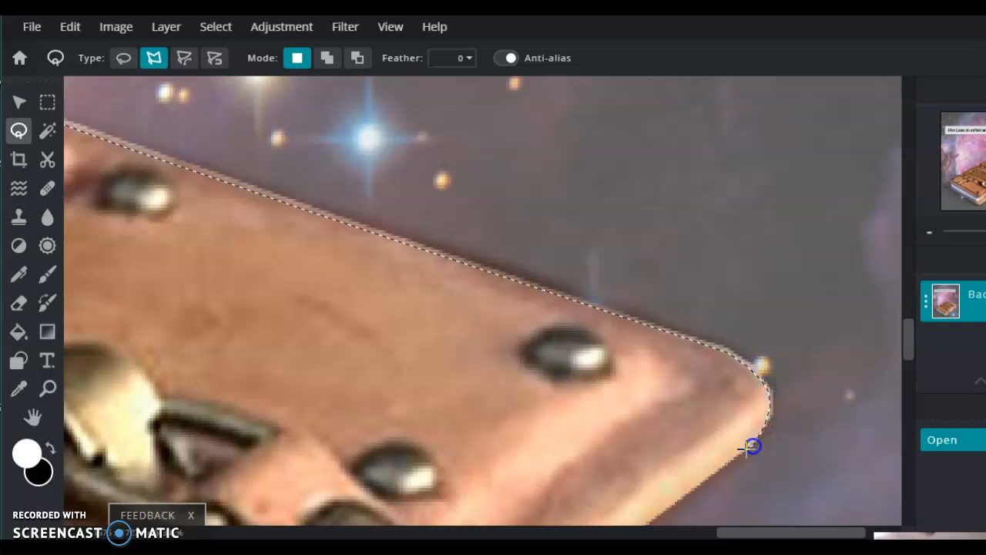
Trace under the cover's right corner, down the white page gap and around the back cover's rounded corner.
{"action": "scroll", "coordinate": [748, 449], "scroll_direction": "down", "scroll_amount": 1}
{"action": "left_click_drag", "start_coordinate": [911, 329], "coordinate": [909, 359]}
{"action": "scroll", "coordinate": [806, 269], "scroll_direction": "up", "scroll_amount": 1}
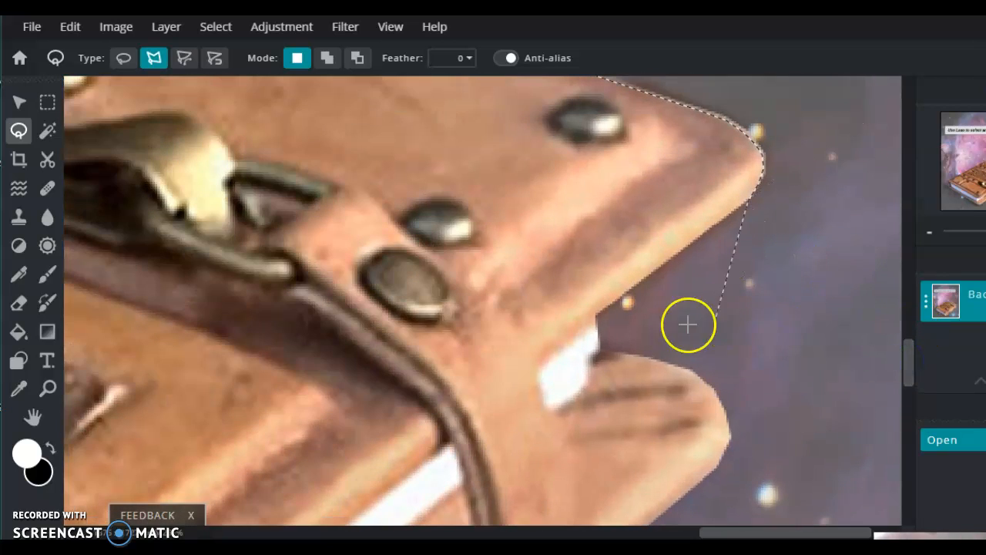
{"action": "left_click", "coordinate": [590, 315]}
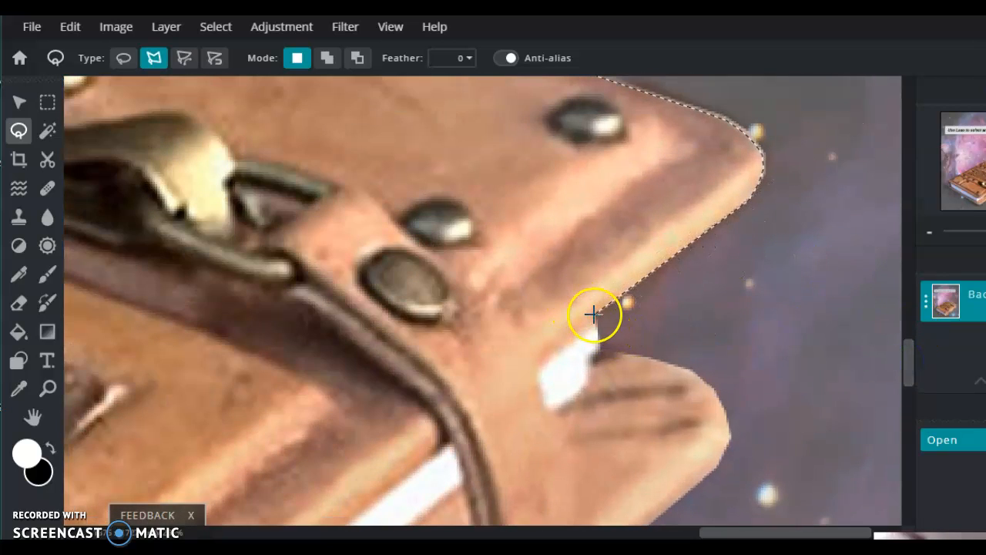
{"action": "left_click", "coordinate": [598, 351]}
{"action": "left_click", "coordinate": [687, 371]}
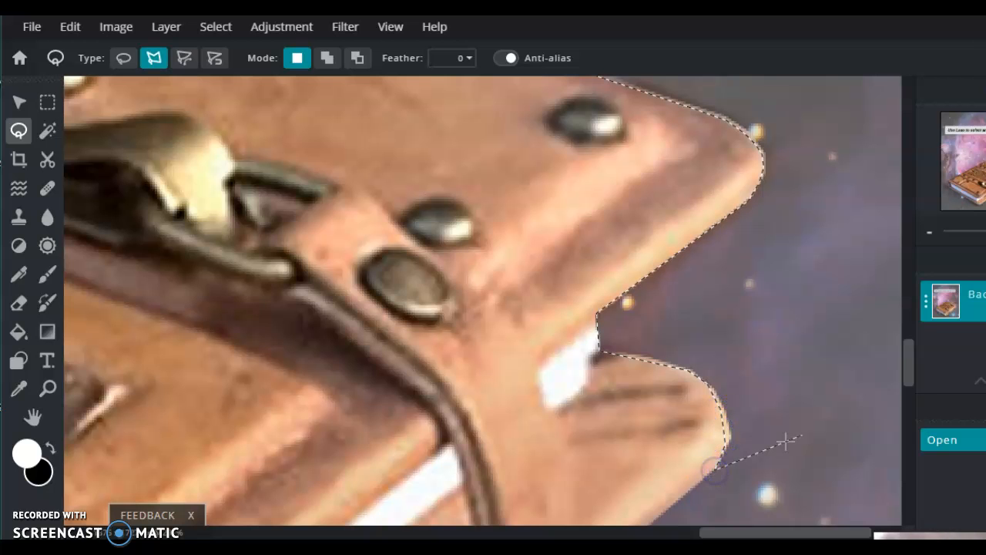
Trace the back cover's lower-right edge and around the bottom of the first leather strap, continuing along the edge beyond it.
{"action": "mouse_move", "coordinate": [914, 356]}
{"action": "left_mouse_down"}
{"action": "mouse_move", "coordinate": [904, 401]}
{"action": "mouse_move", "coordinate": [905, 381]}
{"action": "left_mouse_up"}
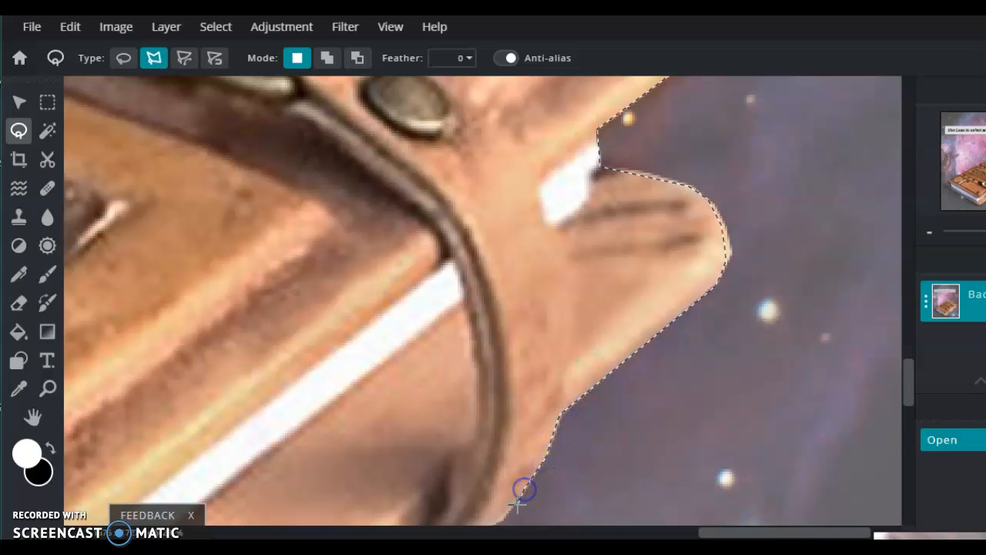
{"action": "left_click_drag", "start_coordinate": [910, 378], "coordinate": [905, 411]}
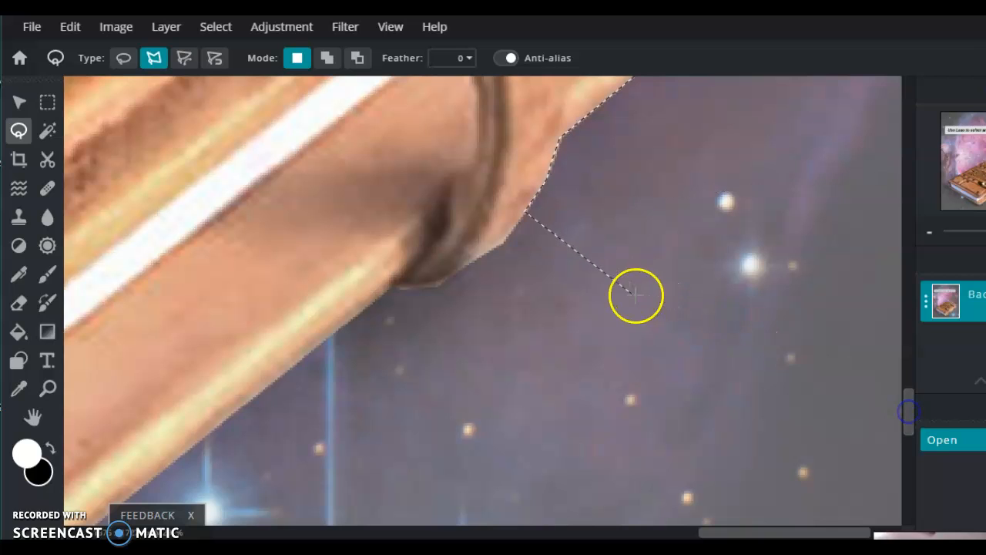
{"action": "left_click", "coordinate": [447, 274]}
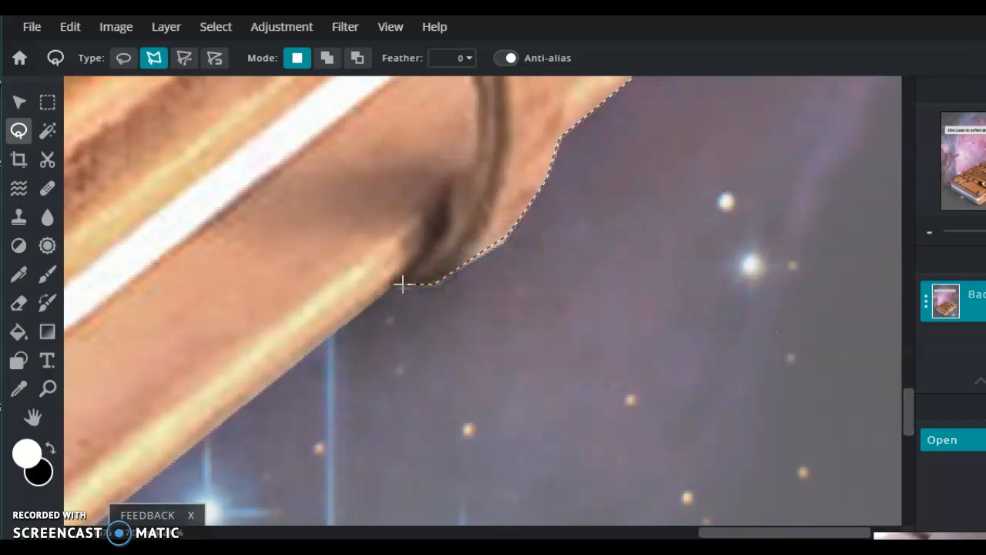
{"action": "mouse_move", "coordinate": [847, 544]}
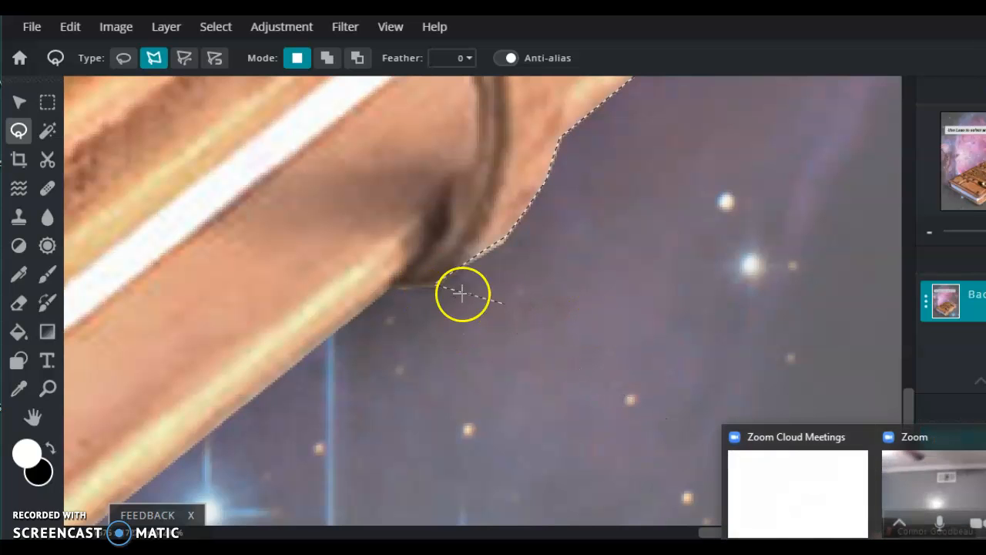
{"action": "left_click", "coordinate": [413, 285]}
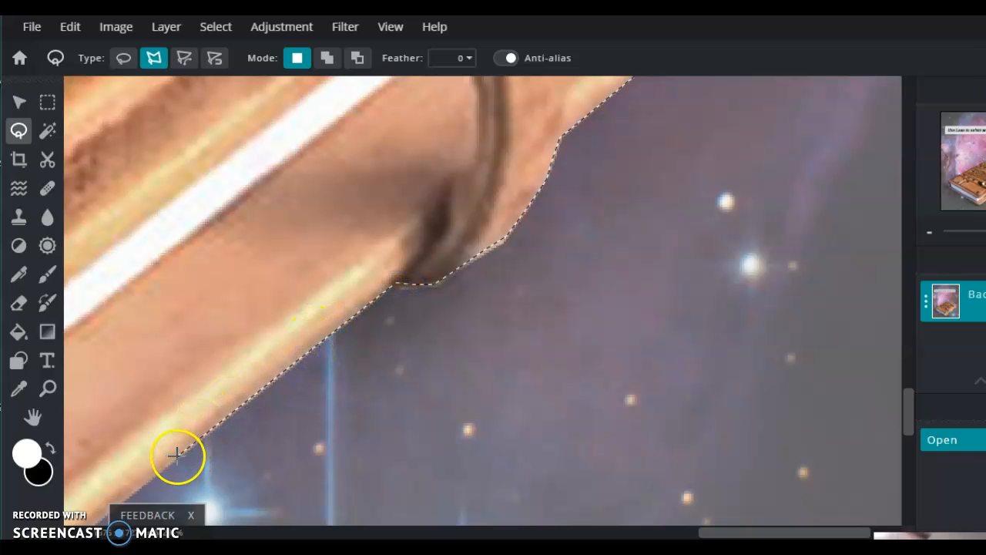
Follow the book's lower-right edge to the second leather strap and outline around the strap's bottom.
{"action": "left_click_drag", "start_coordinate": [709, 532], "coordinate": [650, 532]}
{"action": "scroll", "coordinate": [571, 401], "scroll_direction": "down", "scroll_amount": 1}
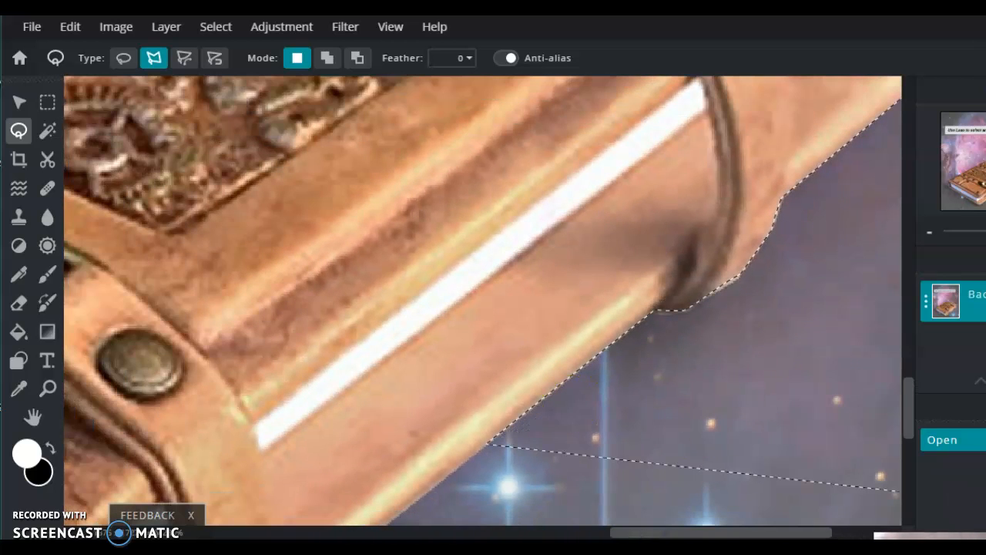
{"action": "left_click_drag", "start_coordinate": [903, 396], "coordinate": [909, 431]}
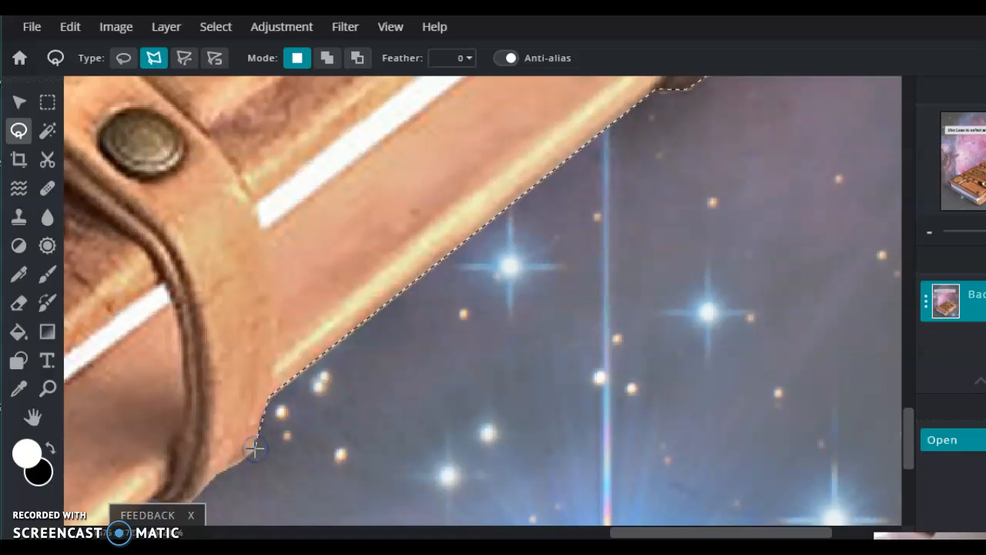
{"action": "left_click", "coordinate": [848, 433]}
{"action": "left_click_drag", "start_coordinate": [911, 419], "coordinate": [909, 446]}
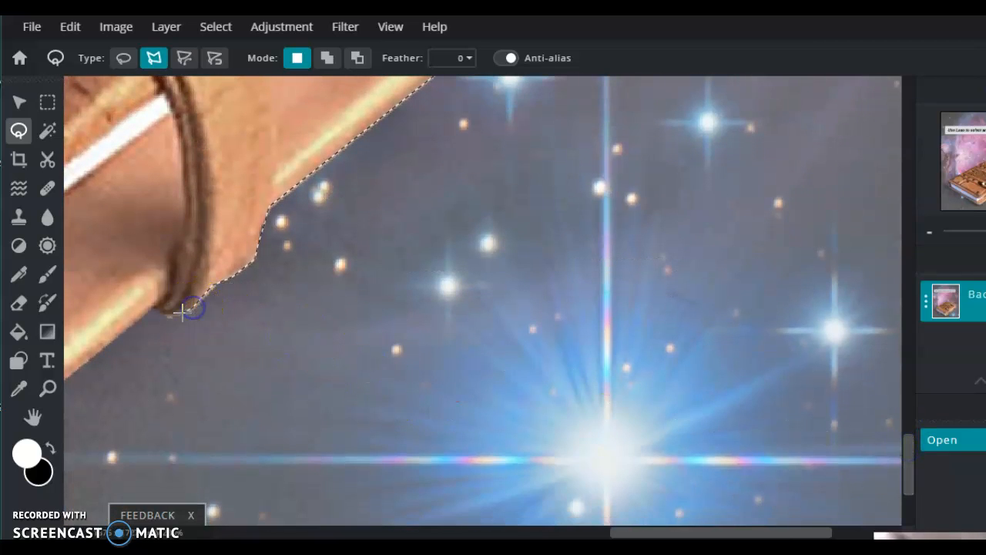
{"action": "left_click", "coordinate": [153, 306]}
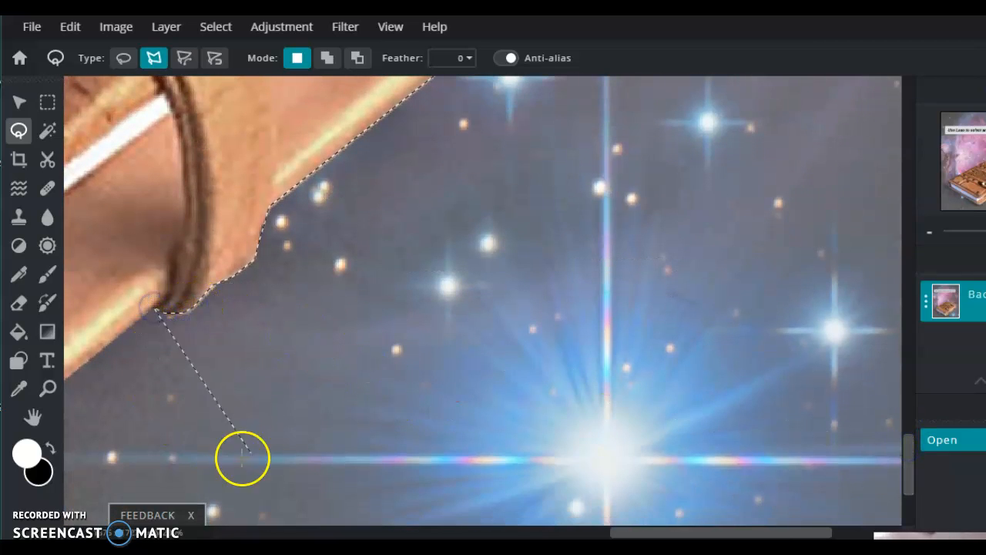
Trace the back cover's lower-right edge below the second leather strap and carry the outline around its rounded bottom corner.
{"action": "left_click_drag", "start_coordinate": [638, 532], "coordinate": [486, 531]}
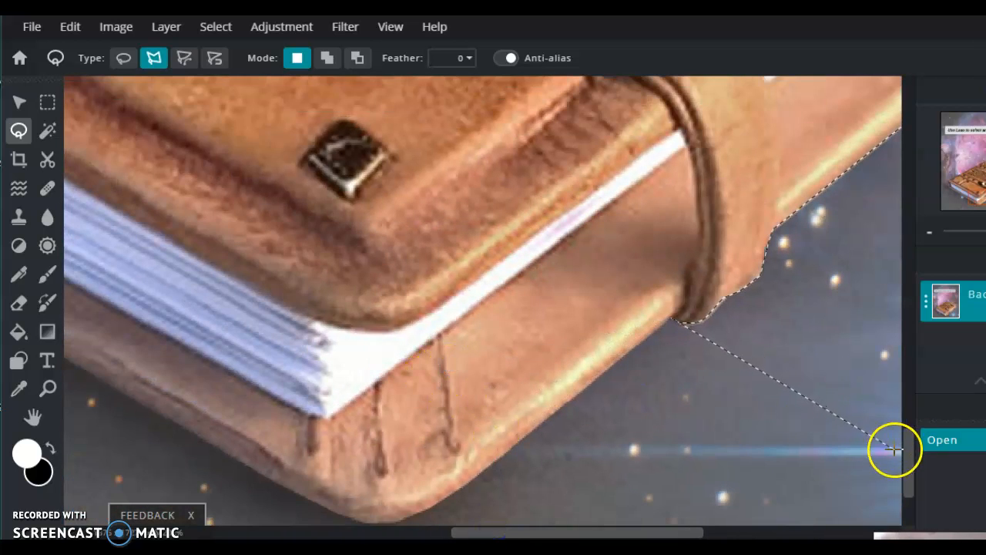
{"action": "left_click_drag", "start_coordinate": [910, 453], "coordinate": [909, 469]}
{"action": "left_click", "coordinate": [471, 369]}
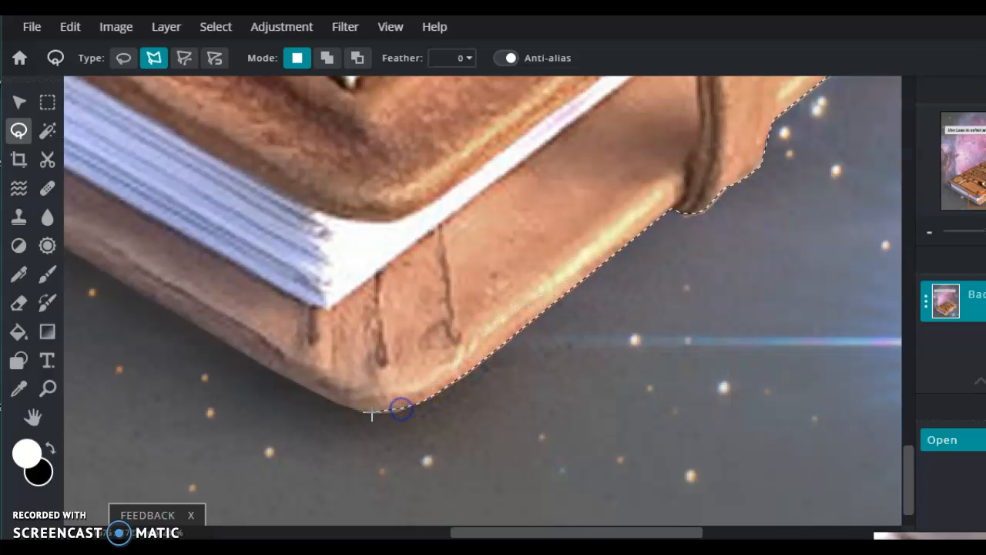
{"action": "left_click", "coordinate": [269, 368]}
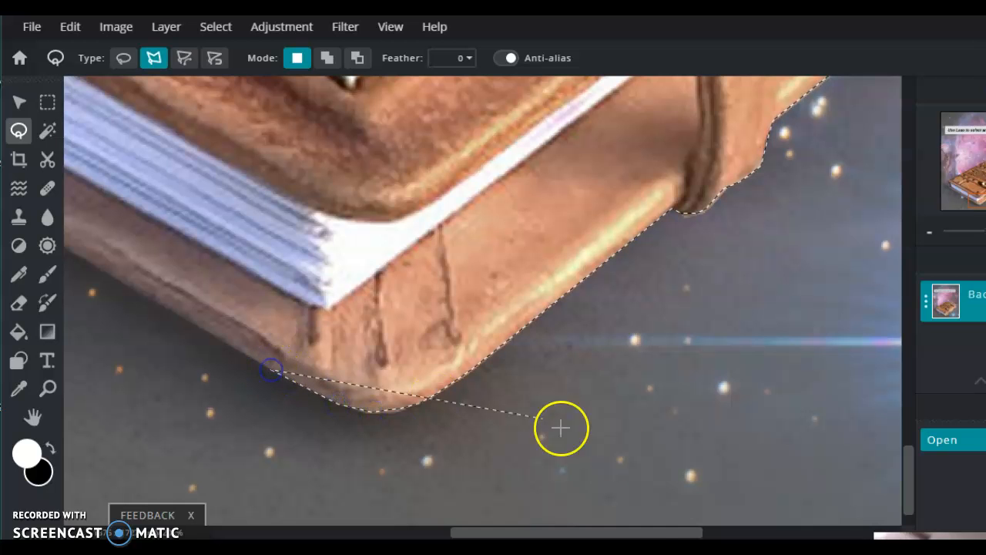
Trace the back cover's long lower-left edge beneath the pages, from the bottom corner almost to the left corner.
{"action": "left_click_drag", "start_coordinate": [583, 530], "coordinate": [408, 532]}
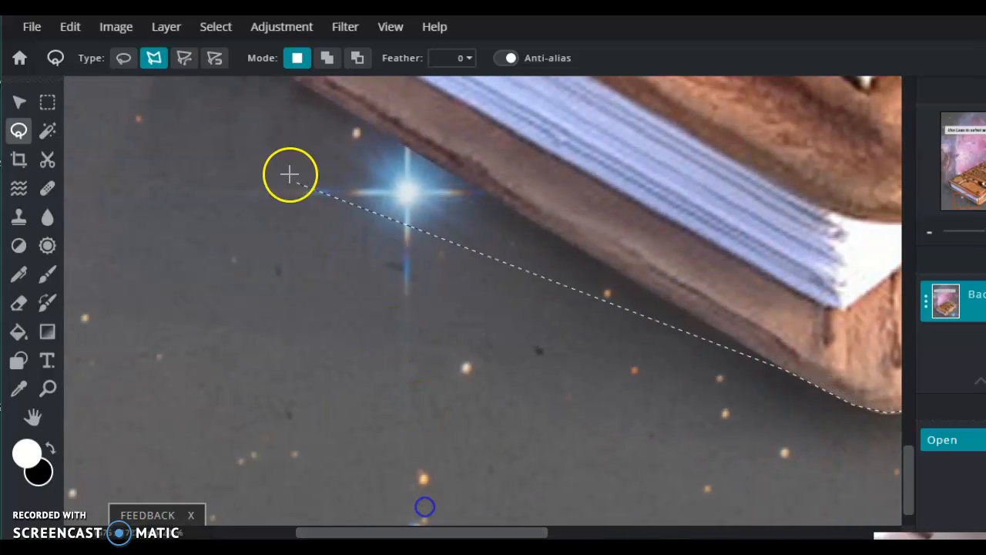
{"action": "left_click", "coordinate": [391, 133]}
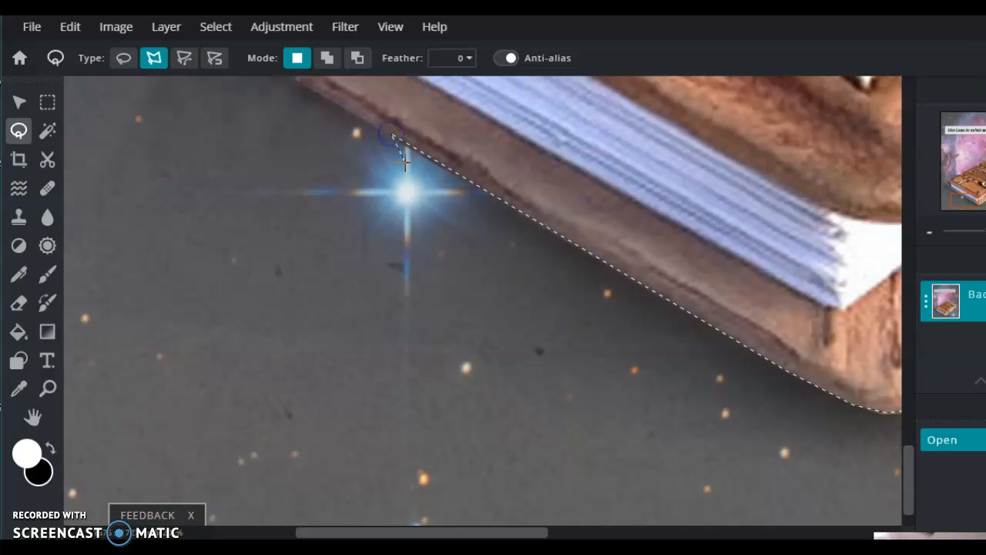
{"action": "left_click_drag", "start_coordinate": [911, 468], "coordinate": [913, 411]}
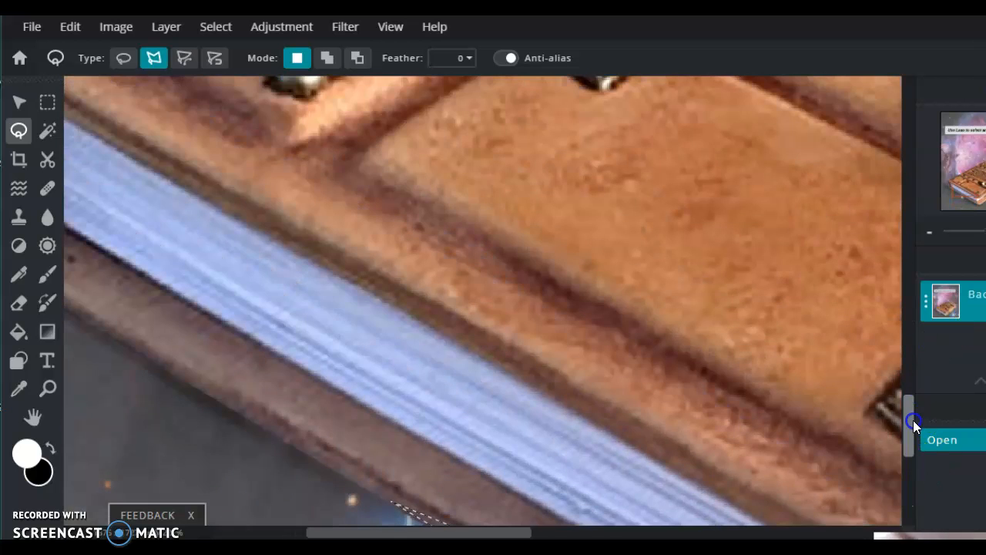
{"action": "left_click_drag", "start_coordinate": [469, 530], "coordinate": [420, 530]}
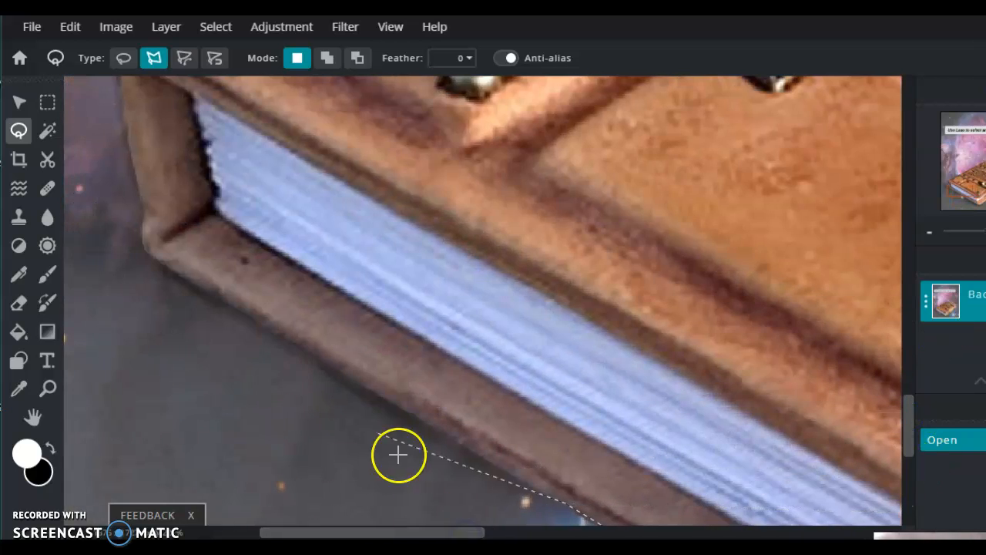
{"action": "left_click", "coordinate": [198, 288]}
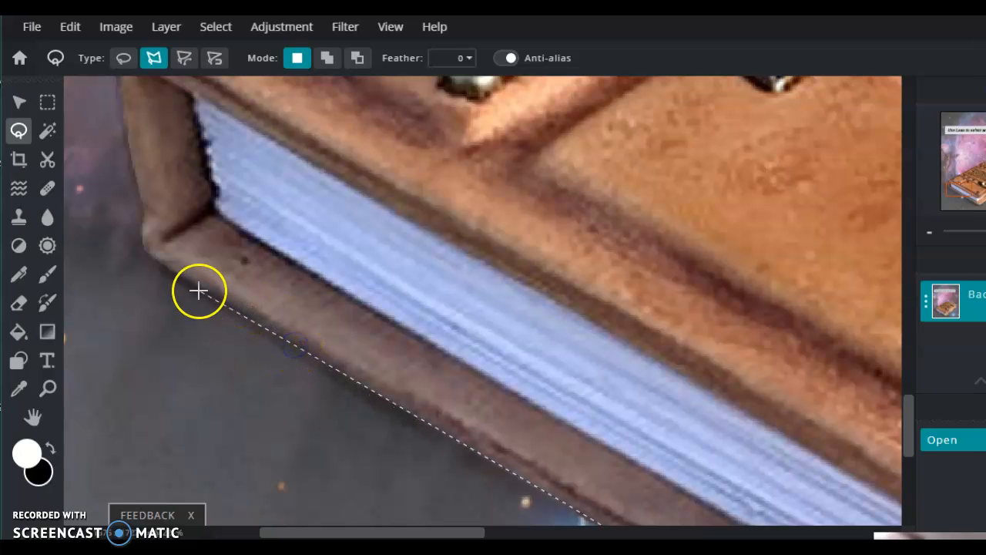
Outline the book's left corner, continue partway up the spine edge and close the lasso selection.
{"action": "left_click", "coordinate": [154, 261]}
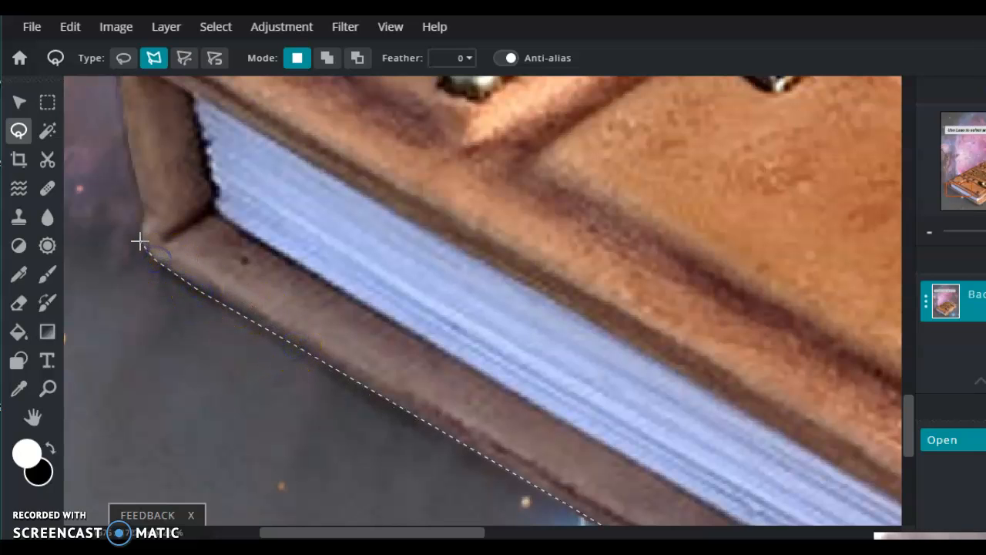
{"action": "left_click", "coordinate": [143, 217]}
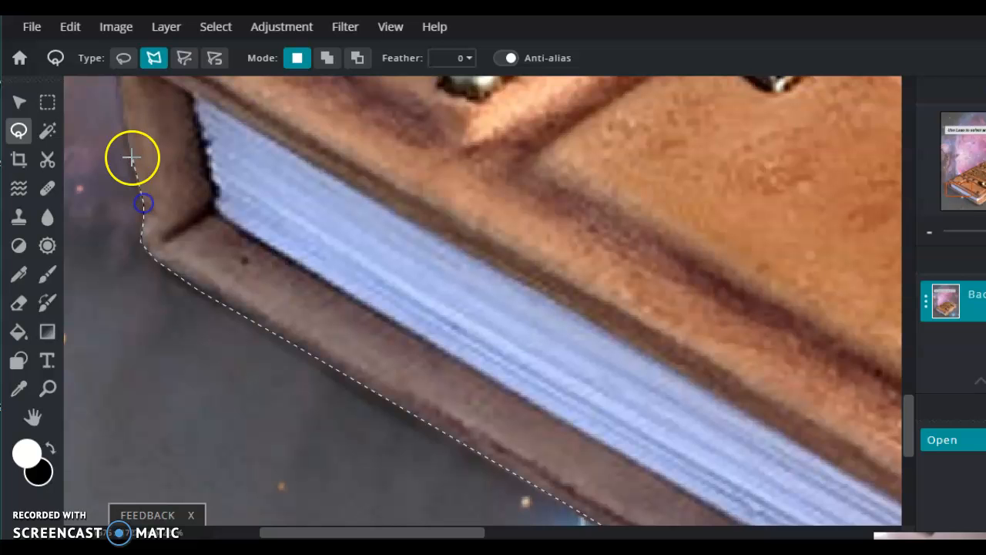
{"action": "double_click", "coordinate": [133, 105]}
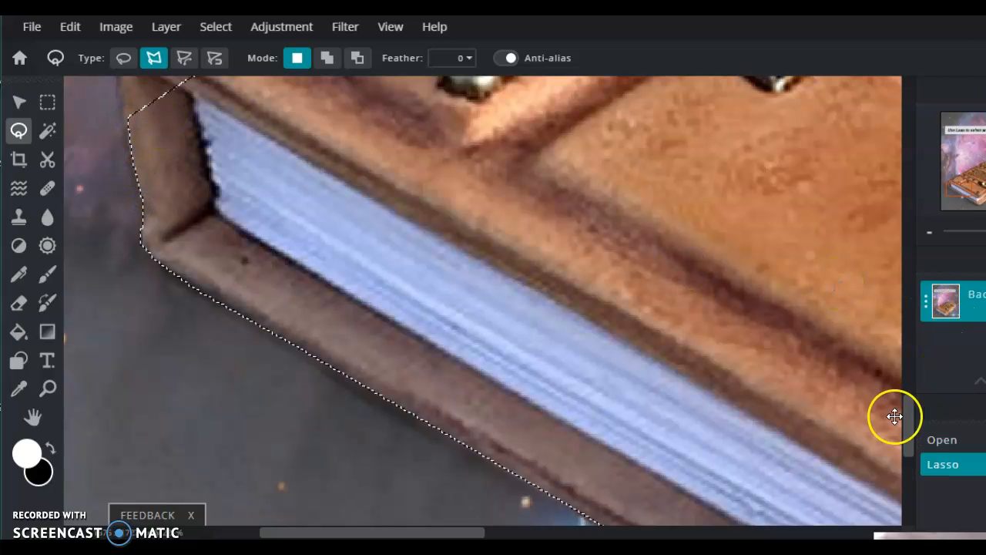
Check the closed selection along the book's upper-left edge, then against the whole book.
{"action": "left_click_drag", "start_coordinate": [906, 410], "coordinate": [909, 385]}
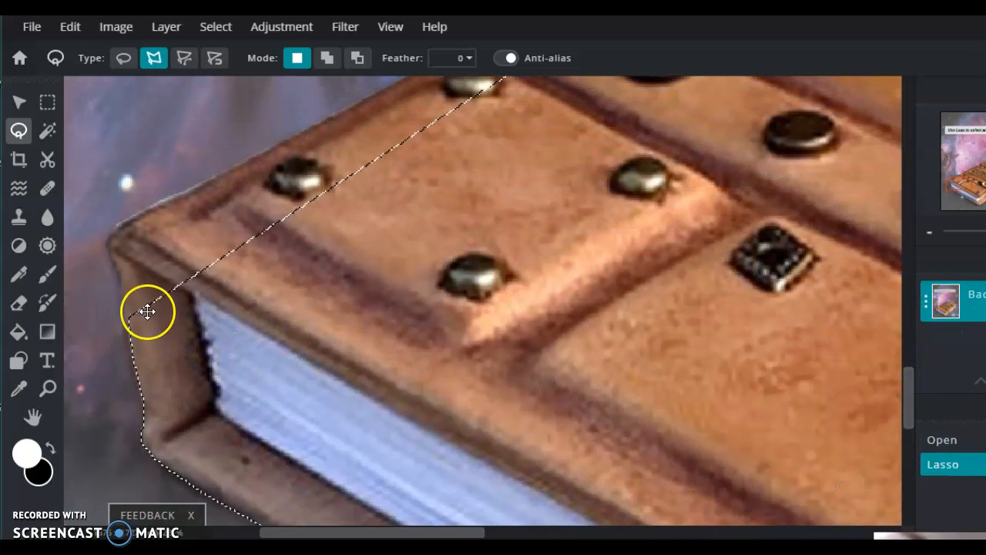
{"action": "mouse_move", "coordinate": [905, 406]}
{"action": "left_mouse_down"}
{"action": "mouse_move", "coordinate": [907, 357]}
{"action": "mouse_move", "coordinate": [903, 390]}
{"action": "left_mouse_up"}
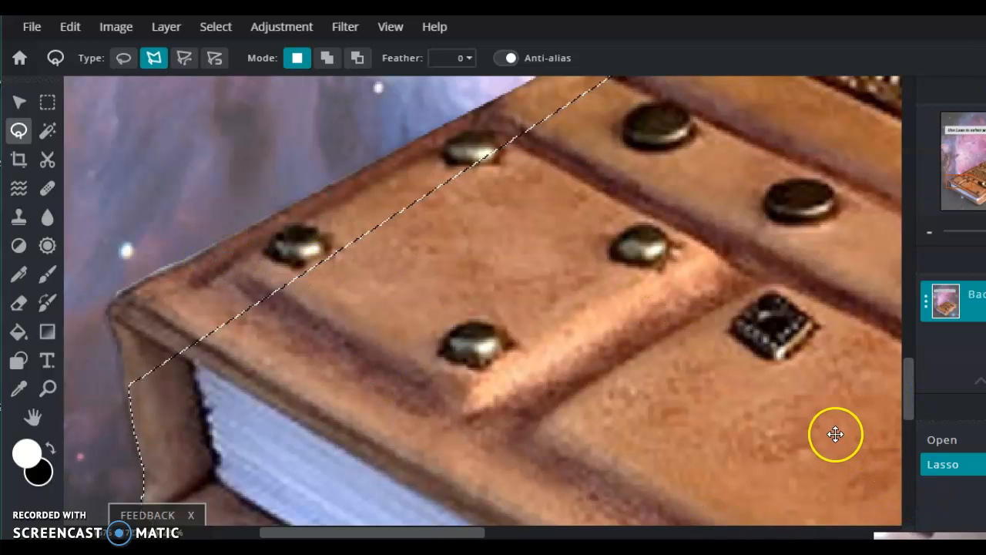
{"action": "left_click", "coordinate": [933, 230]}
{"action": "left_click", "coordinate": [933, 230]}
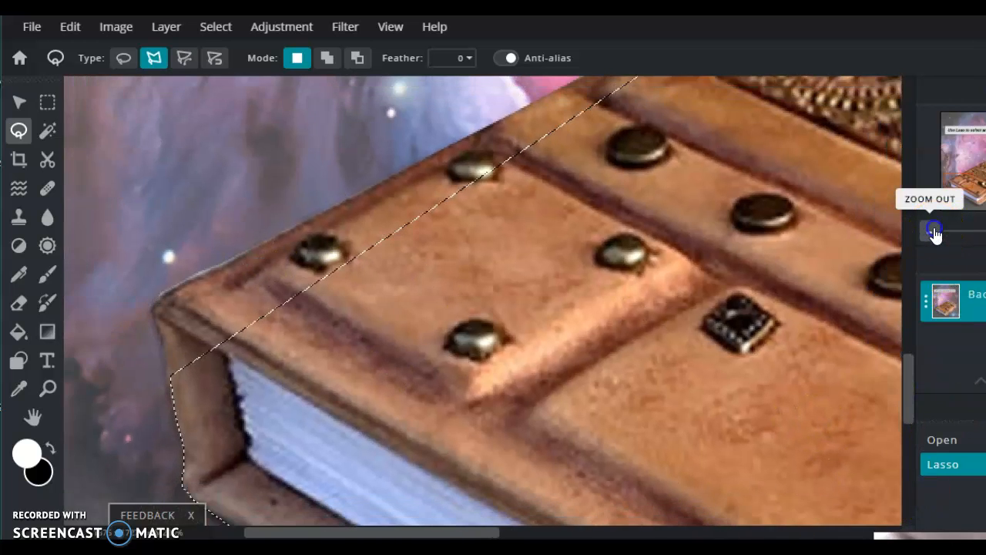
{"action": "left_click", "coordinate": [933, 230]}
{"action": "left_click", "coordinate": [933, 231]}
{"action": "left_click", "coordinate": [933, 230]}
{"action": "left_click", "coordinate": [933, 230]}
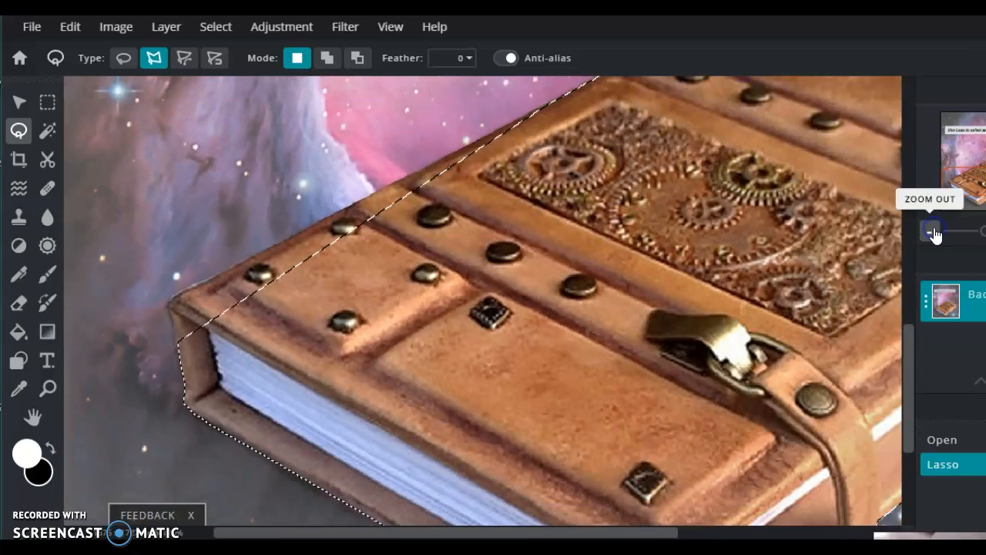
{"action": "left_click", "coordinate": [933, 230]}
{"action": "left_click", "coordinate": [933, 231]}
{"action": "left_click", "coordinate": [933, 231]}
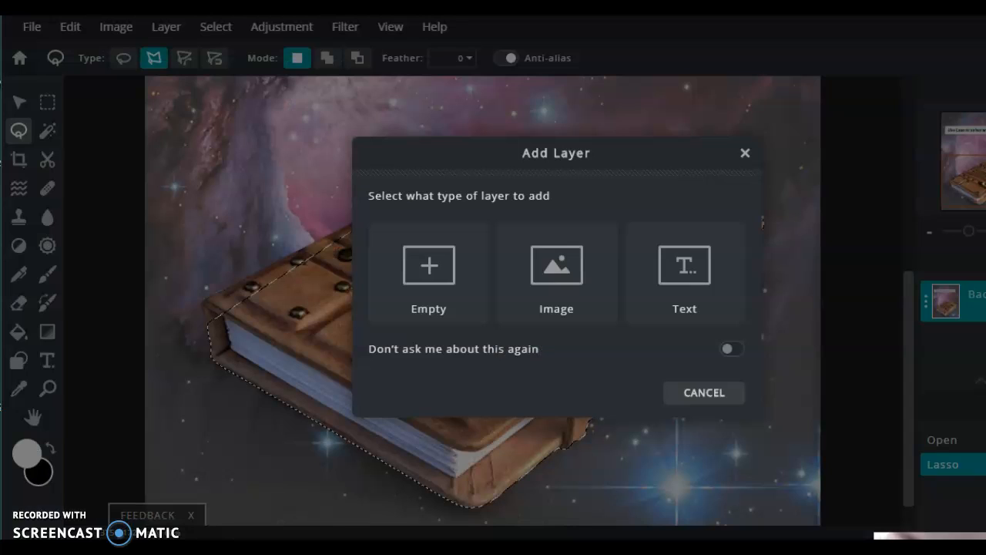
Add an empty layer and set the brush to the solid round 500 px preset.
{"action": "left_click", "coordinate": [439, 260]}
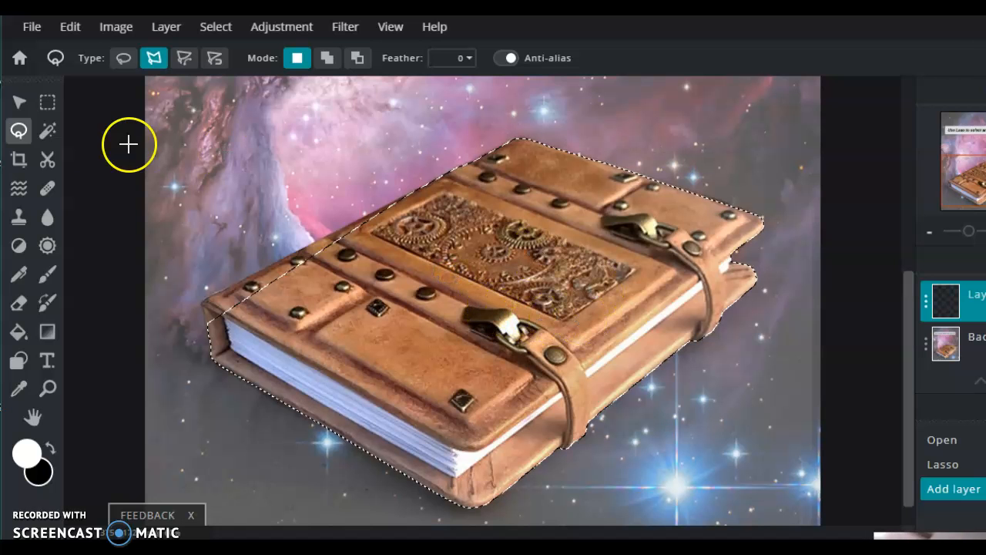
{"action": "left_click", "coordinate": [44, 277]}
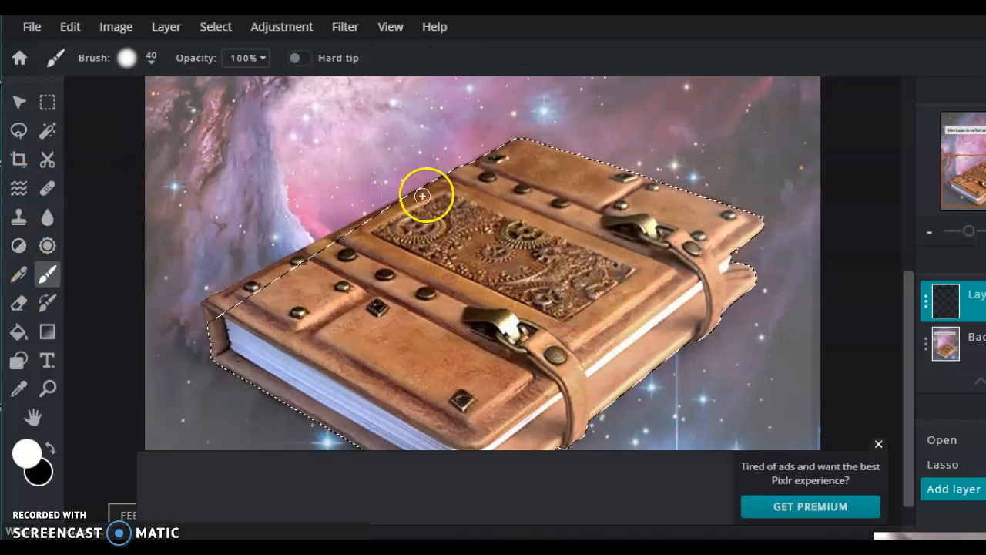
{"action": "left_click", "coordinate": [128, 60]}
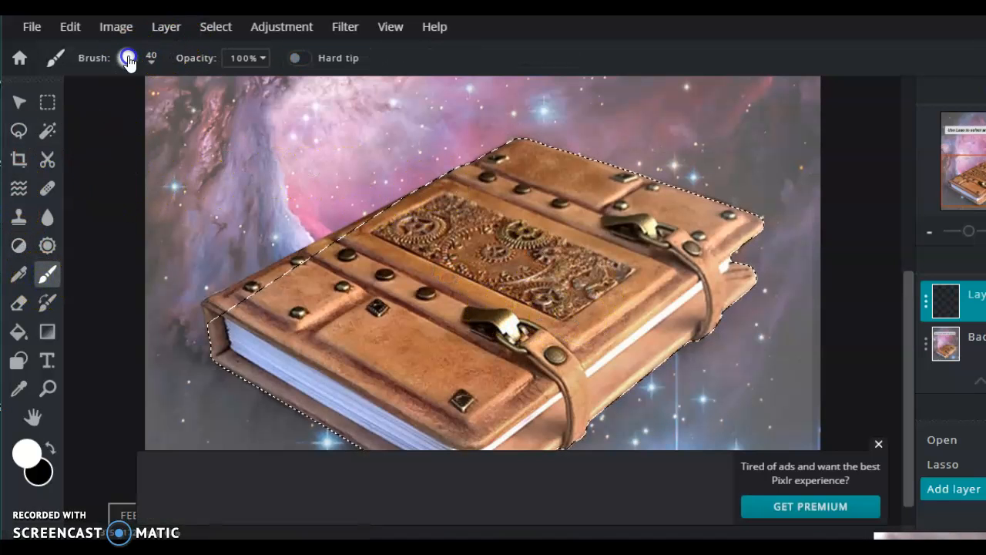
{"action": "left_click", "coordinate": [158, 66]}
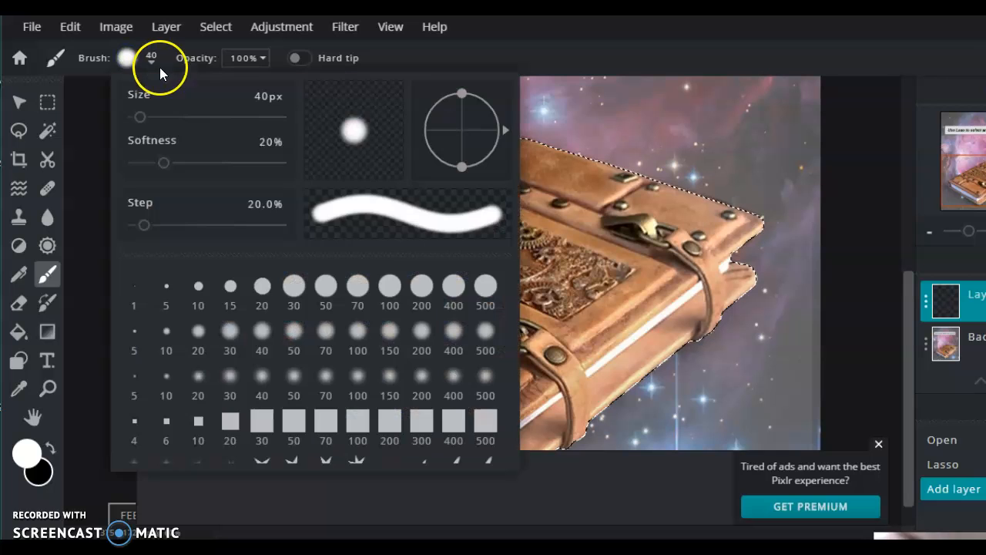
{"action": "left_click", "coordinate": [490, 288]}
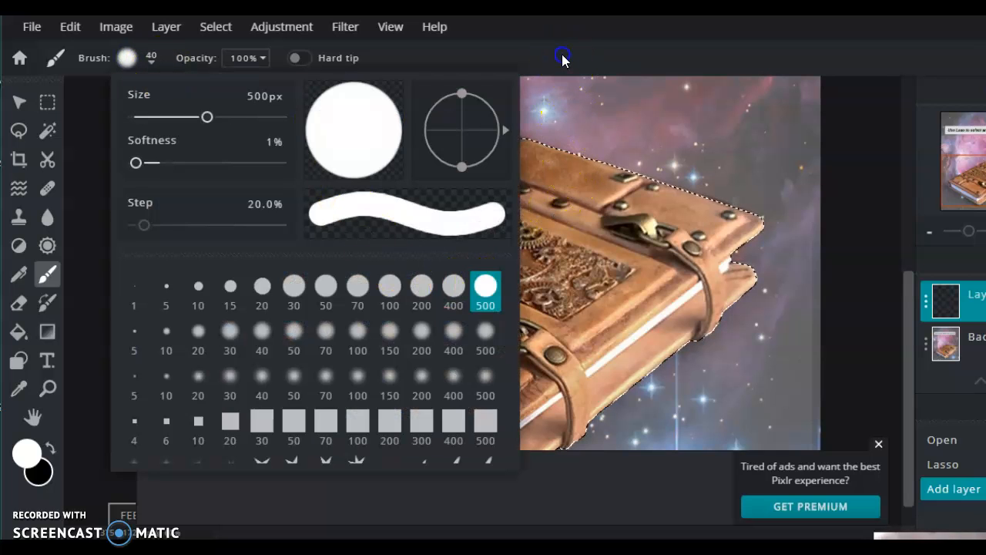
{"action": "left_click", "coordinate": [562, 54]}
Paint the selected book area white on the new layer, dismiss the advert and deselect.
{"action": "mouse_move", "coordinate": [536, 162]}
{"action": "left_mouse_down"}
{"action": "mouse_move", "coordinate": [479, 169]}
{"action": "mouse_move", "coordinate": [797, 263]}
{"action": "mouse_move", "coordinate": [688, 339]}
{"action": "mouse_move", "coordinate": [502, 329]}
{"action": "mouse_move", "coordinate": [360, 278]}
{"action": "mouse_move", "coordinate": [297, 302]}
{"action": "mouse_move", "coordinate": [281, 357]}
{"action": "mouse_move", "coordinate": [359, 429]}
{"action": "mouse_move", "coordinate": [553, 440]}
{"action": "mouse_move", "coordinate": [588, 429]}
{"action": "left_mouse_up"}
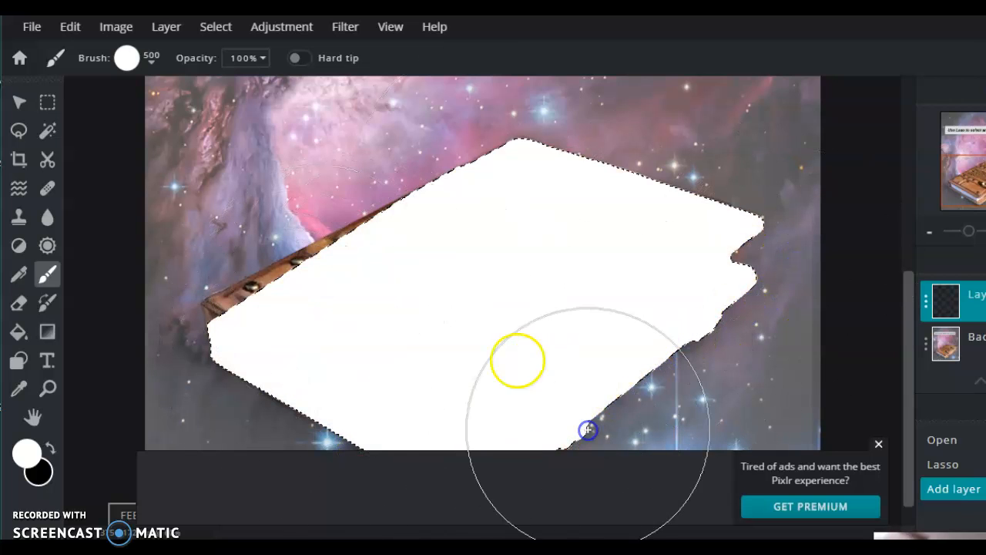
{"action": "scroll", "coordinate": [504, 350], "scroll_direction": "down", "scroll_amount": 1}
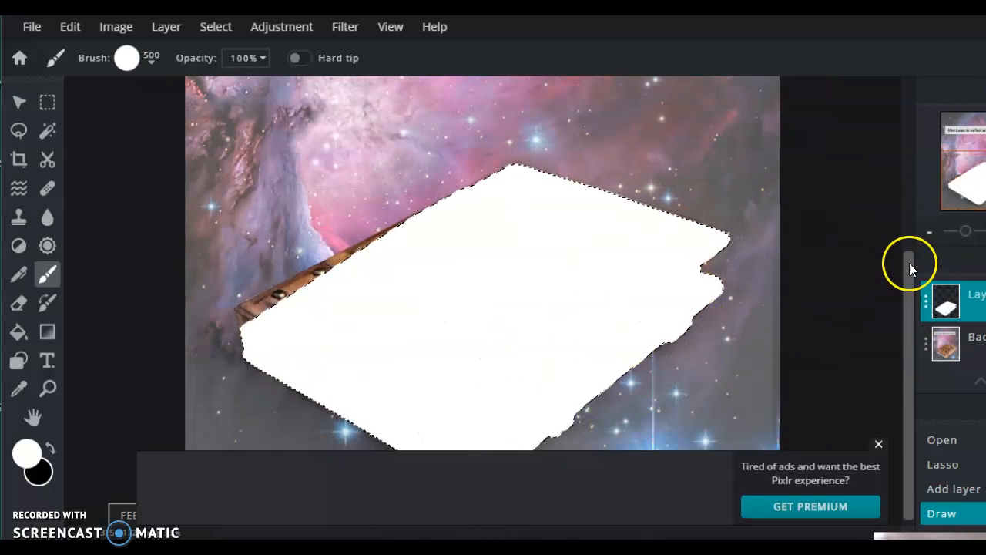
{"action": "left_click_drag", "start_coordinate": [909, 263], "coordinate": [910, 284]}
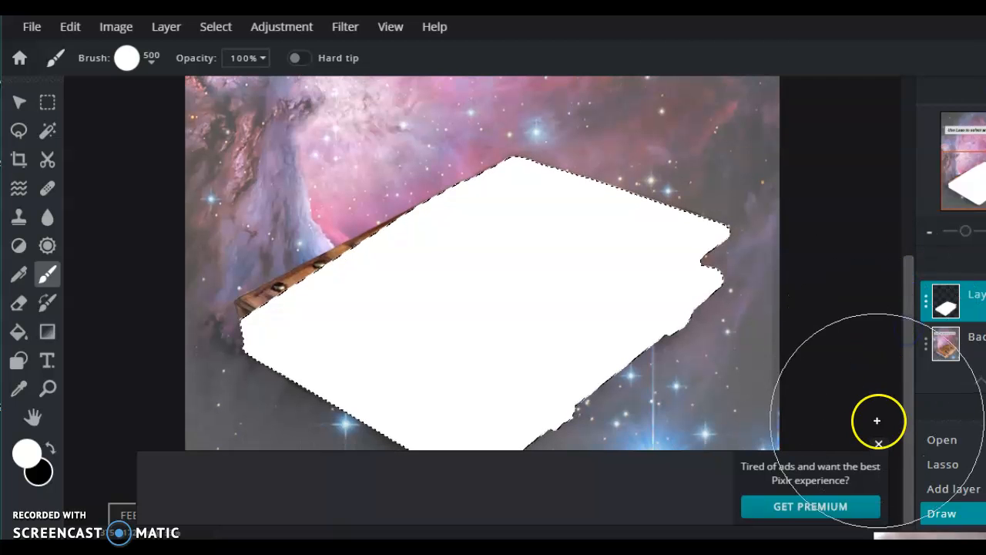
{"action": "left_click", "coordinate": [879, 444]}
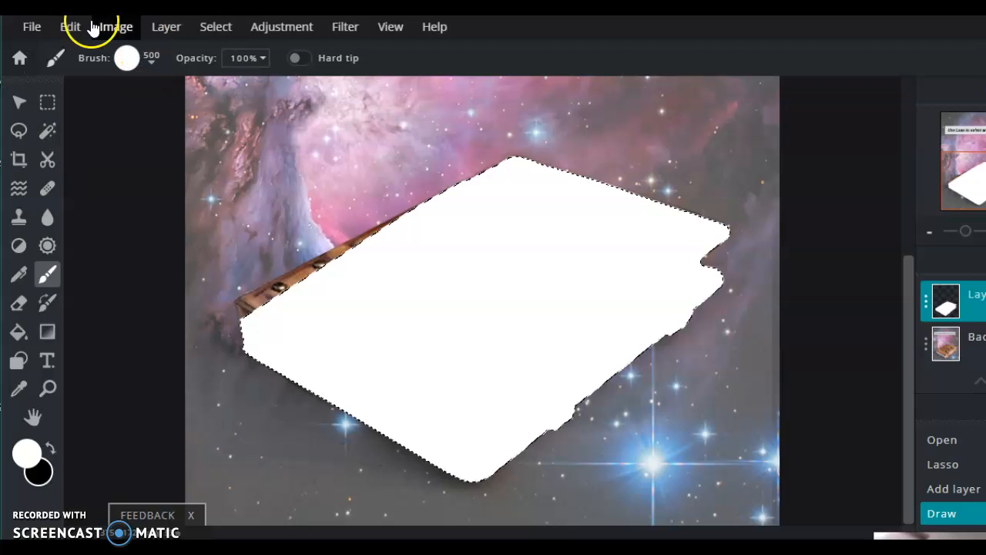
{"action": "left_click", "coordinate": [216, 26]}
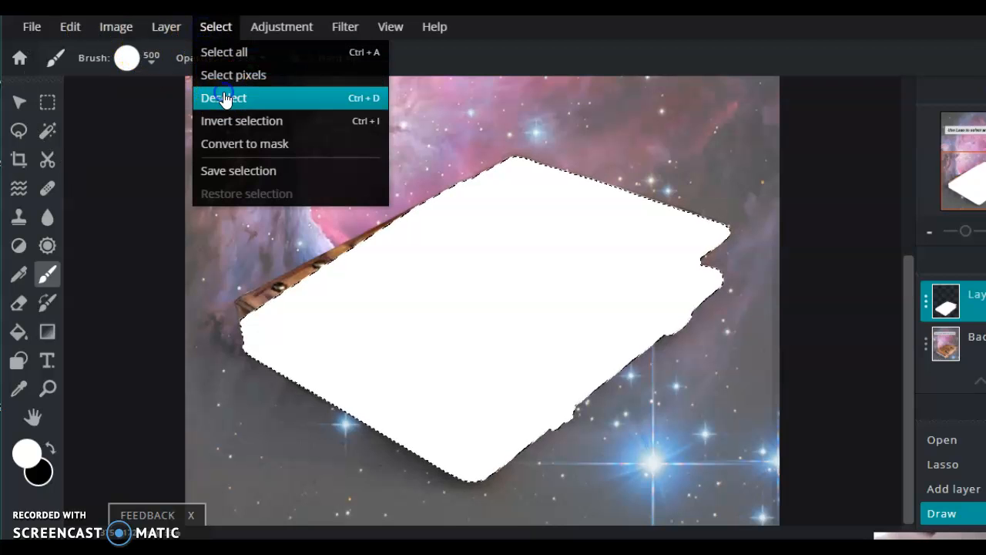
{"action": "left_click", "coordinate": [223, 97]}
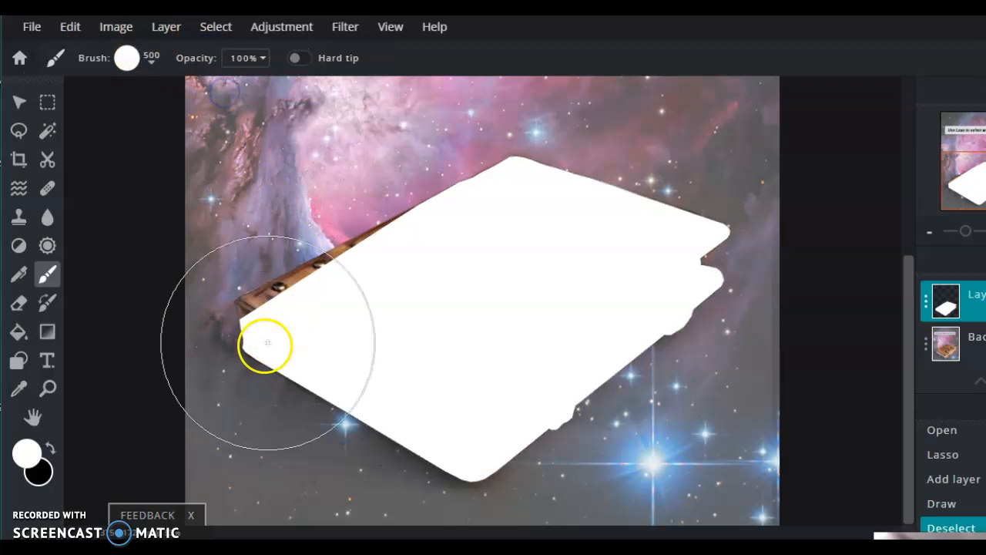
Start a polygonal lasso outline around the unpainted strip, tracing the book's left corner and the beginning of the cover's upper-left edge.
{"action": "left_click", "coordinate": [18, 133]}
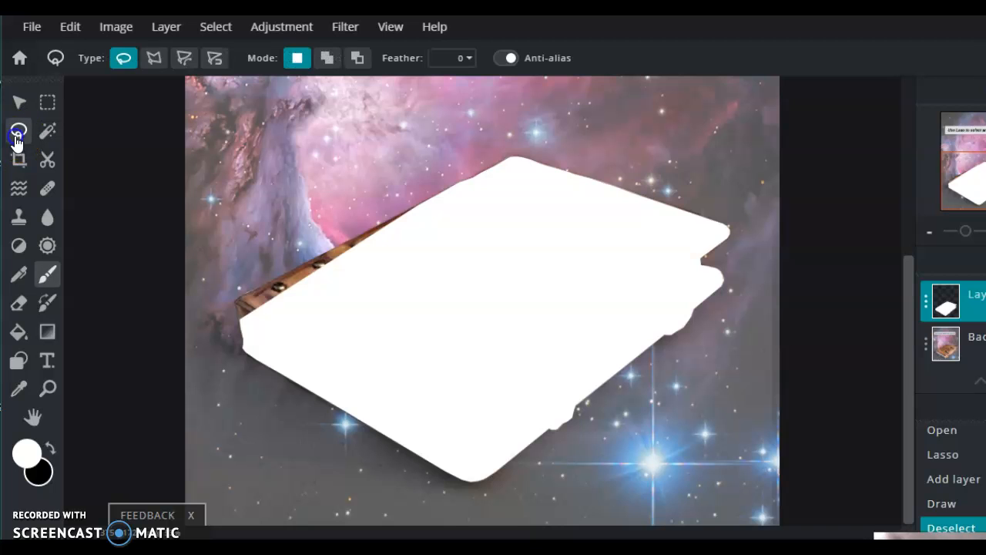
{"action": "left_click", "coordinate": [154, 58]}
{"action": "scroll", "coordinate": [223, 343], "scroll_direction": "up", "scroll_amount": 1}
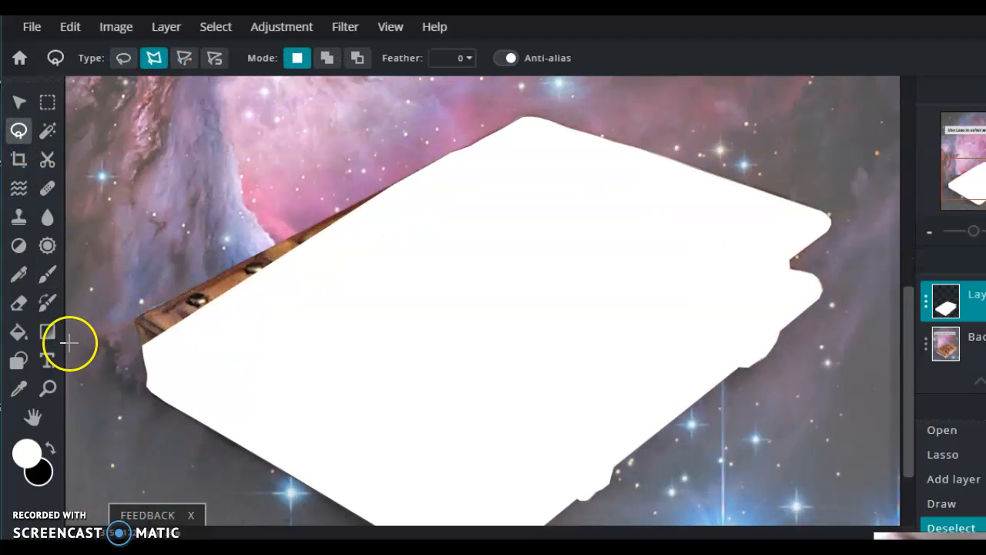
{"action": "scroll", "coordinate": [70, 343], "scroll_direction": "up", "scroll_amount": 4}
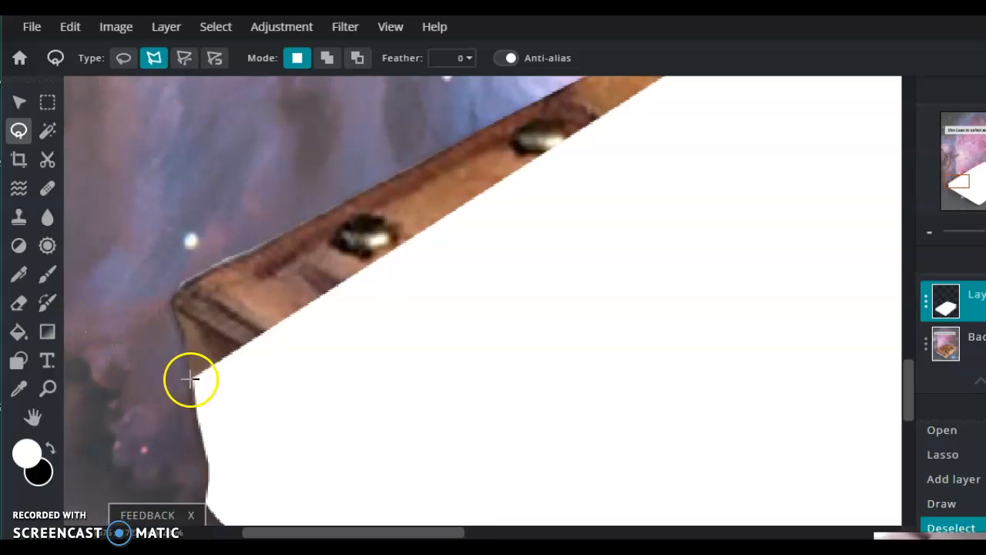
{"action": "left_click", "coordinate": [186, 341]}
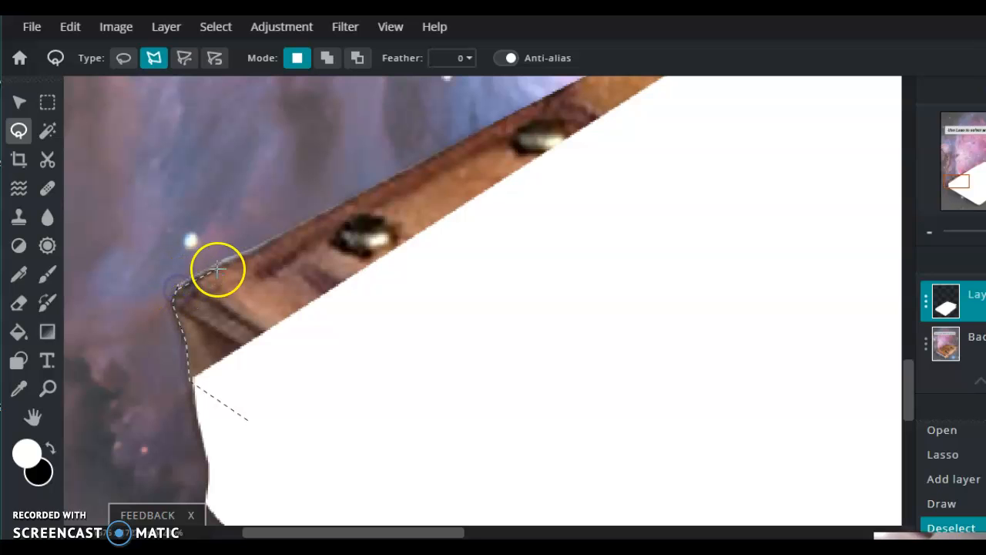
{"action": "left_click", "coordinate": [325, 211]}
{"action": "left_click", "coordinate": [441, 151]}
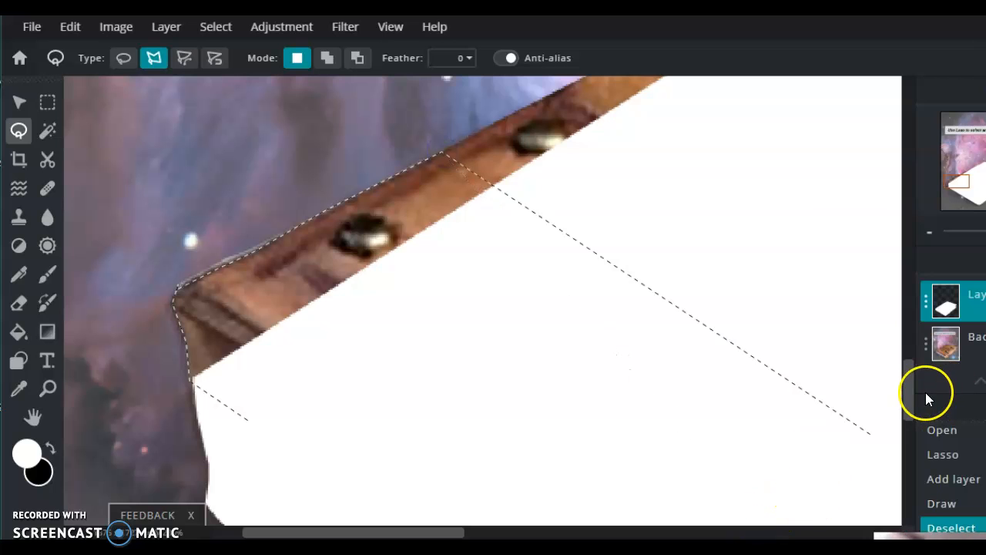
Continue the outline along the cover's upper-left edge to where the unpainted strip tapers out.
{"action": "left_click_drag", "start_coordinate": [911, 378], "coordinate": [912, 345]}
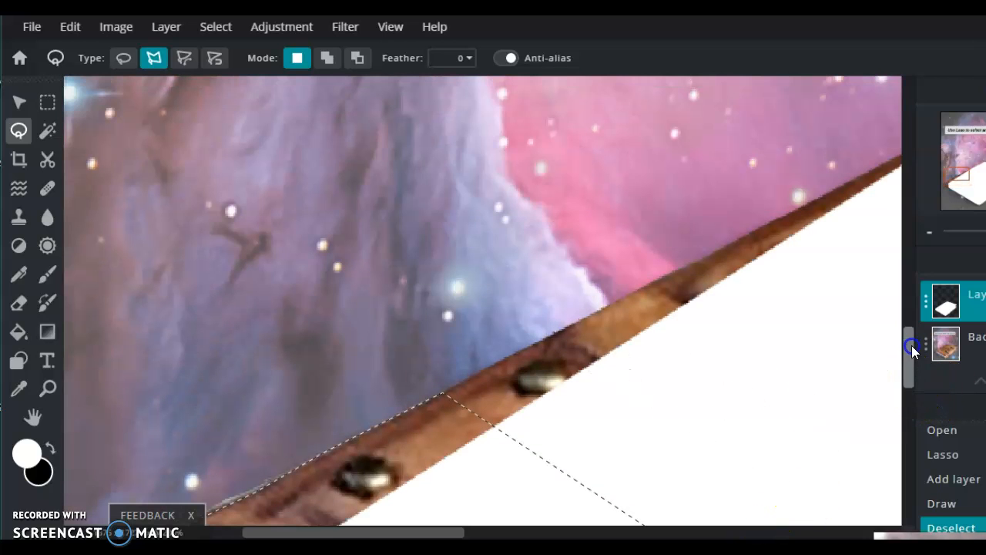
{"action": "left_click", "coordinate": [809, 201]}
{"action": "left_click_drag", "start_coordinate": [452, 532], "coordinate": [570, 531]}
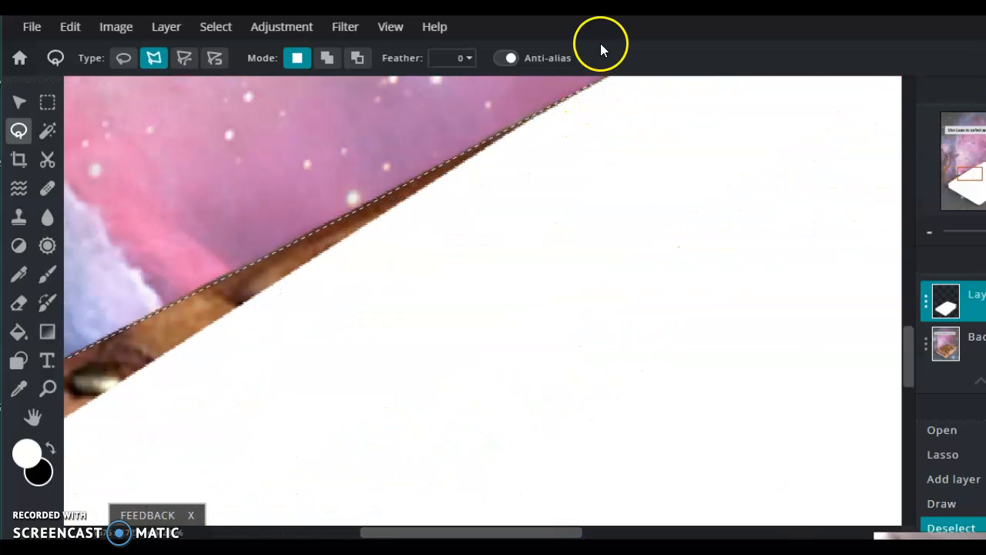
{"action": "scroll", "coordinate": [620, 142], "scroll_direction": "up", "scroll_amount": 1}
{"action": "left_click_drag", "start_coordinate": [909, 352], "coordinate": [906, 338]}
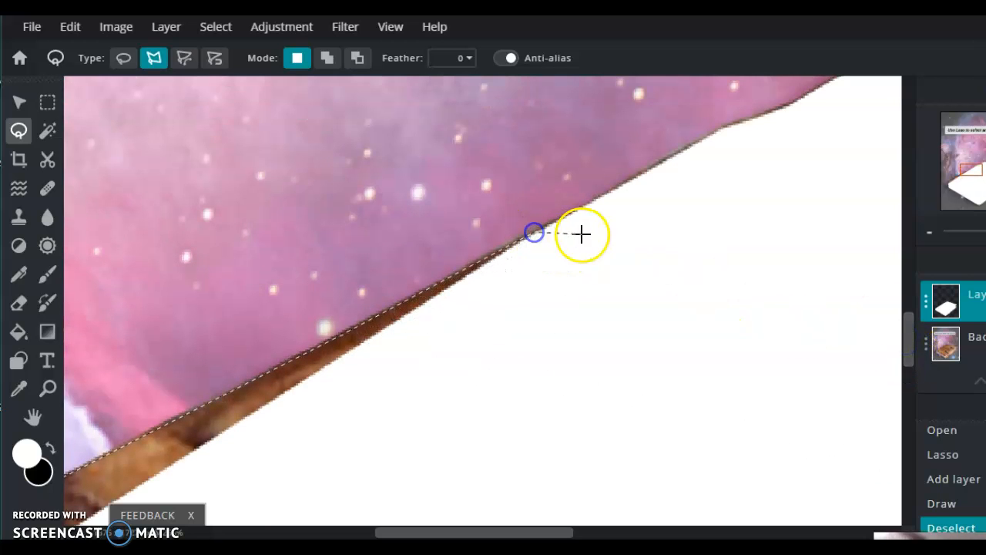
Close the lasso outline through the white area, running parallel to the unpainted strip back to the book's left corner.
{"action": "left_click_drag", "start_coordinate": [460, 531], "coordinate": [403, 533]}
{"action": "scroll", "coordinate": [269, 418], "scroll_direction": "down", "scroll_amount": 3}
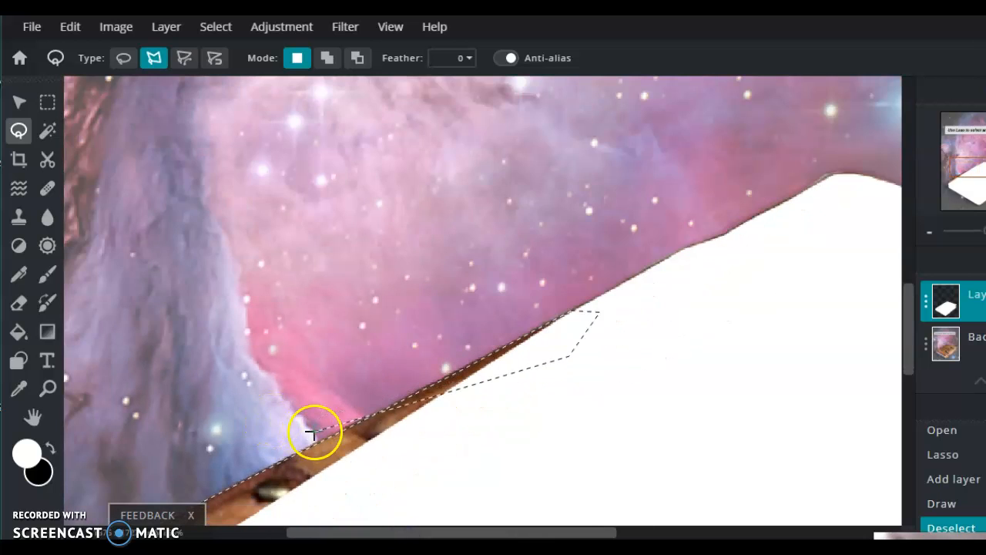
{"action": "scroll", "coordinate": [315, 431], "scroll_direction": "down", "scroll_amount": 2}
{"action": "left_click_drag", "start_coordinate": [909, 343], "coordinate": [905, 447]}
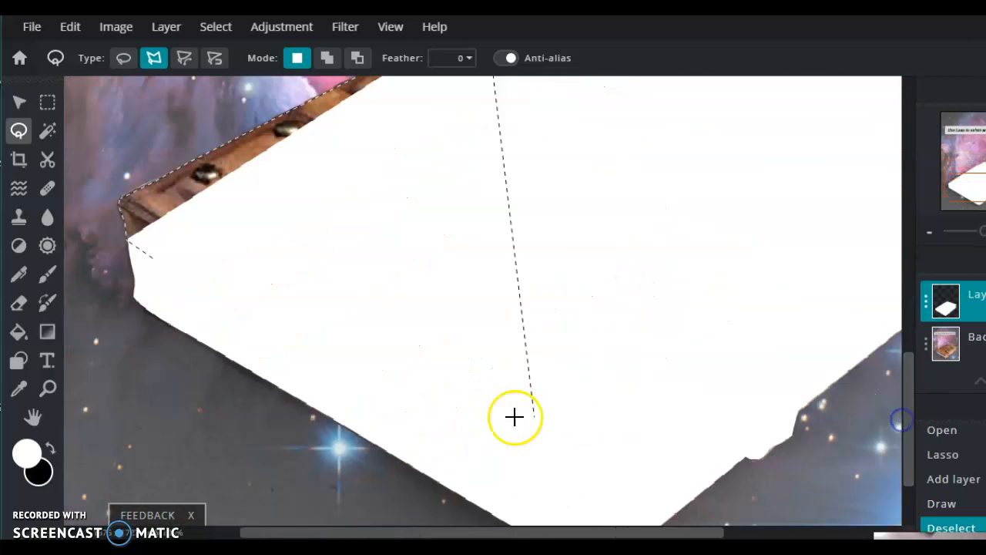
{"action": "left_click", "coordinate": [167, 263]}
{"action": "scroll", "coordinate": [339, 335], "scroll_direction": "down", "scroll_amount": 2}
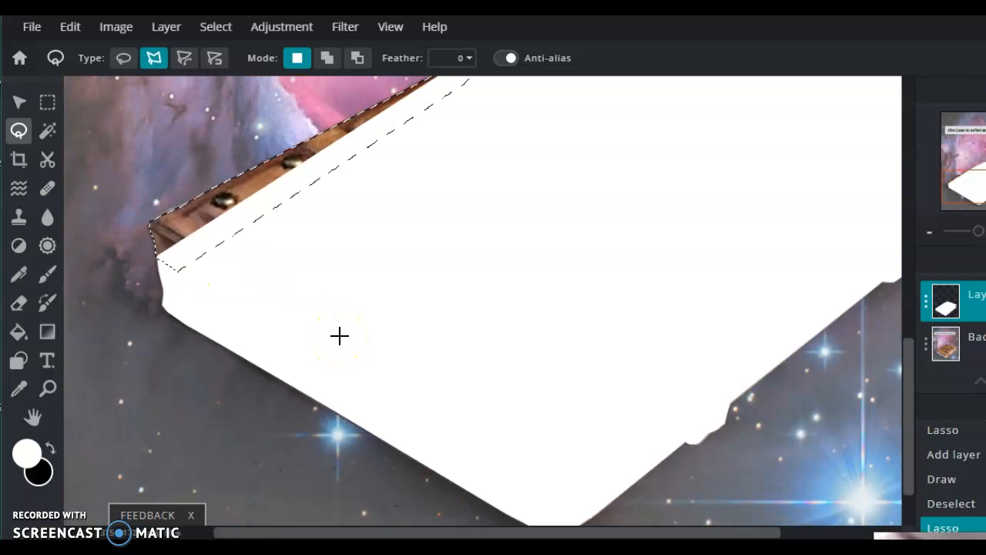
Paint the selected strip along the cover's upper-left edge white with the 500 px brush and deselect.
{"action": "scroll", "coordinate": [339, 335], "scroll_direction": "down", "scroll_amount": 2}
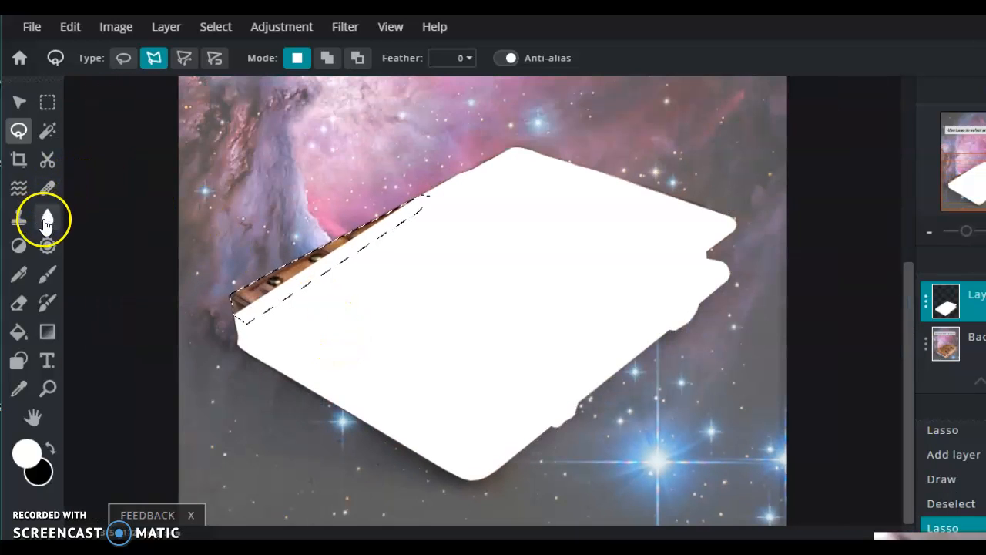
{"action": "mouse_move", "coordinate": [282, 286]}
{"action": "left_mouse_down"}
{"action": "mouse_move", "coordinate": [288, 265]}
{"action": "mouse_move", "coordinate": [419, 193]}
{"action": "mouse_move", "coordinate": [390, 211]}
{"action": "left_mouse_up"}
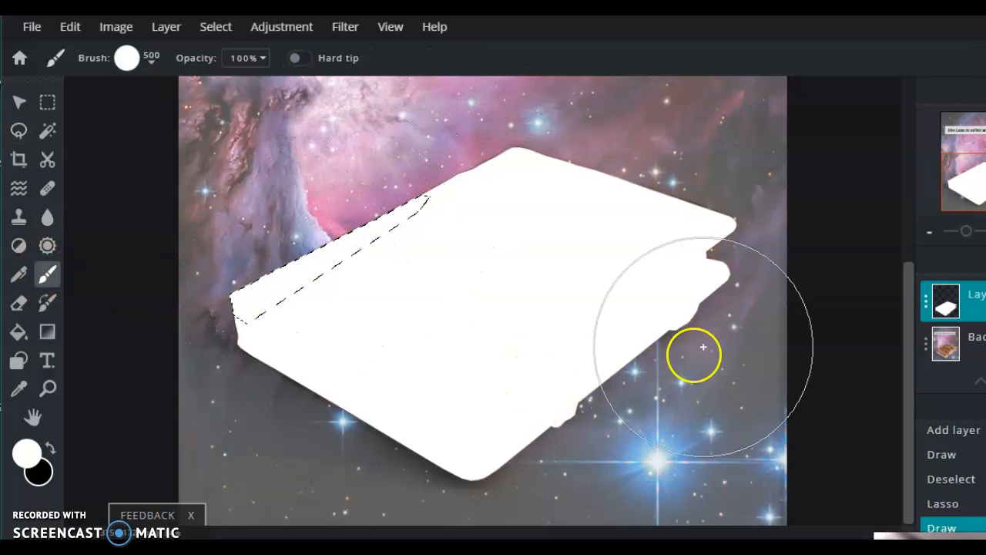
{"action": "left_click", "coordinate": [217, 26]}
{"action": "left_click", "coordinate": [231, 98]}
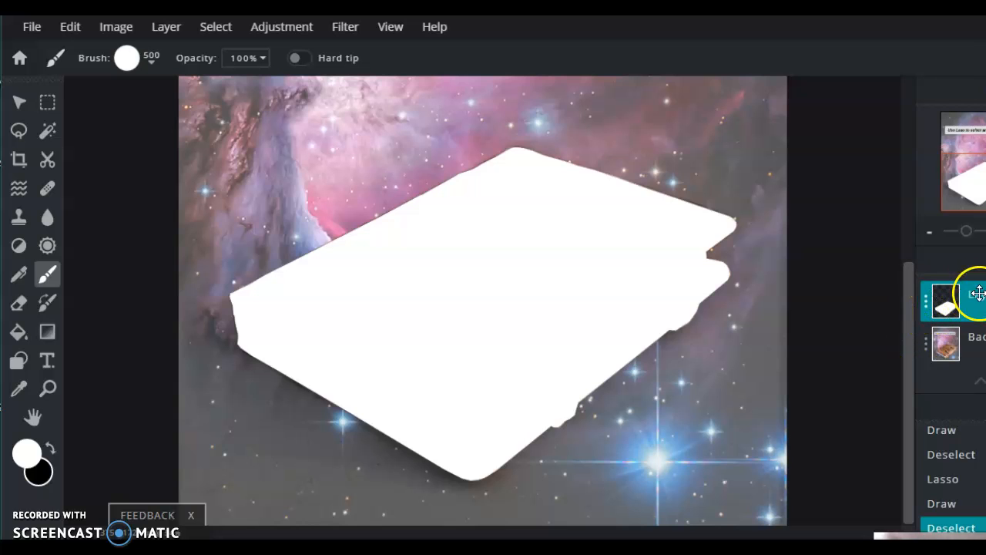
Set the blend mode of the white painted layer to Mask and close its layer settings.
{"action": "left_click", "coordinate": [926, 304]}
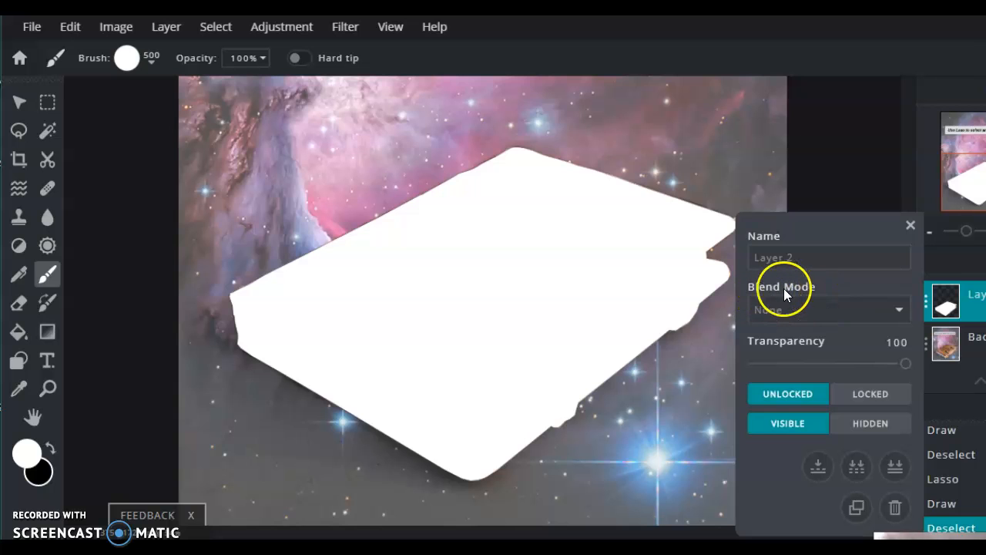
{"action": "left_click", "coordinate": [897, 312]}
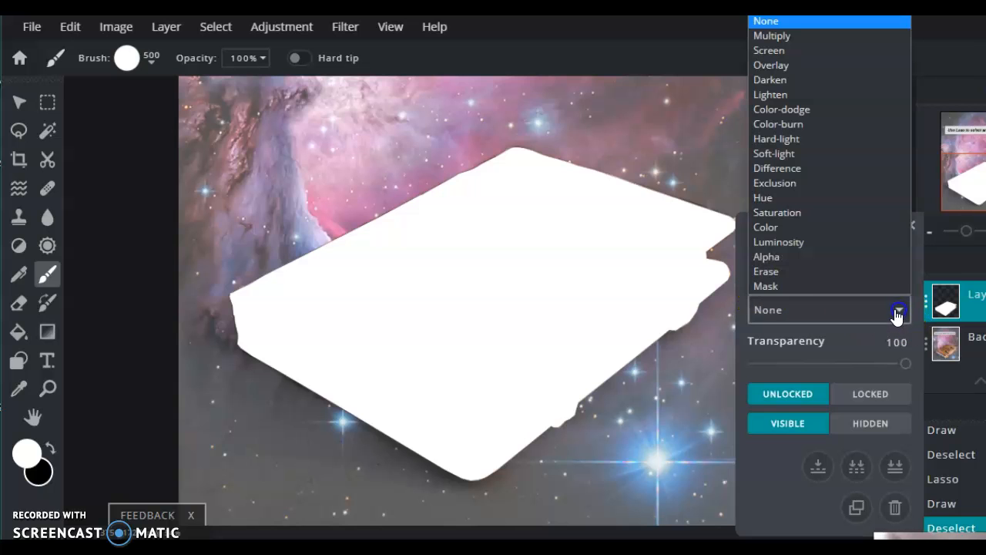
{"action": "left_click", "coordinate": [783, 287]}
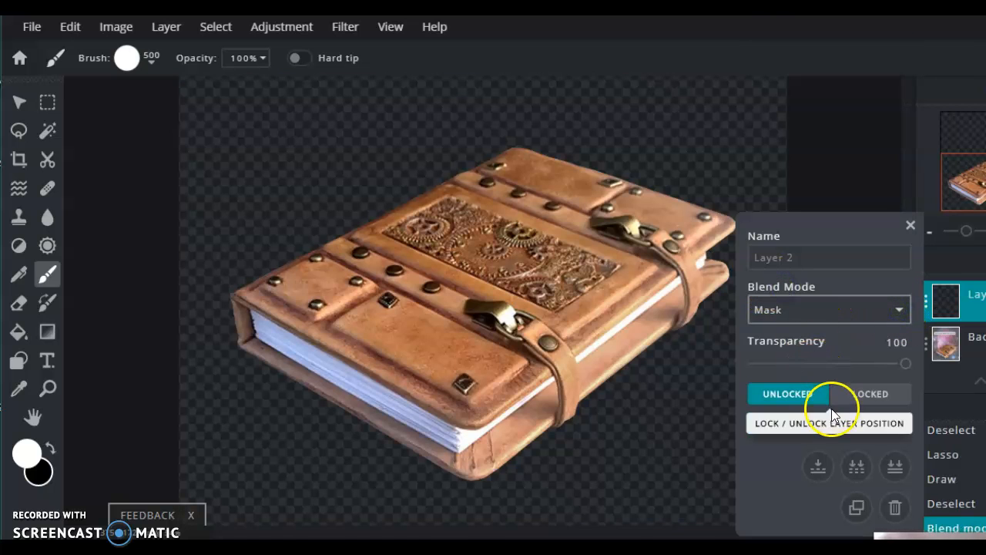
{"action": "left_click", "coordinate": [911, 227]}
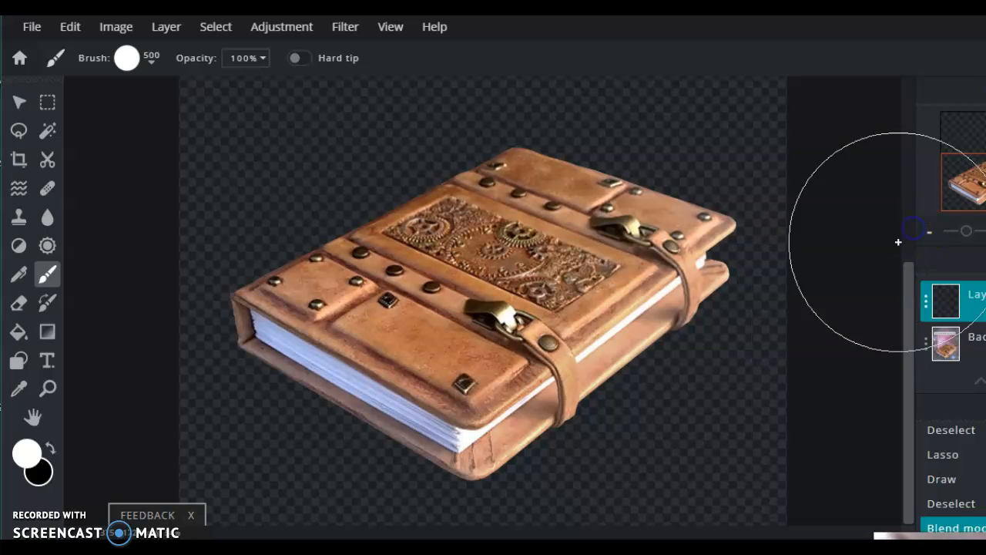
{"action": "left_click", "coordinate": [785, 349]}
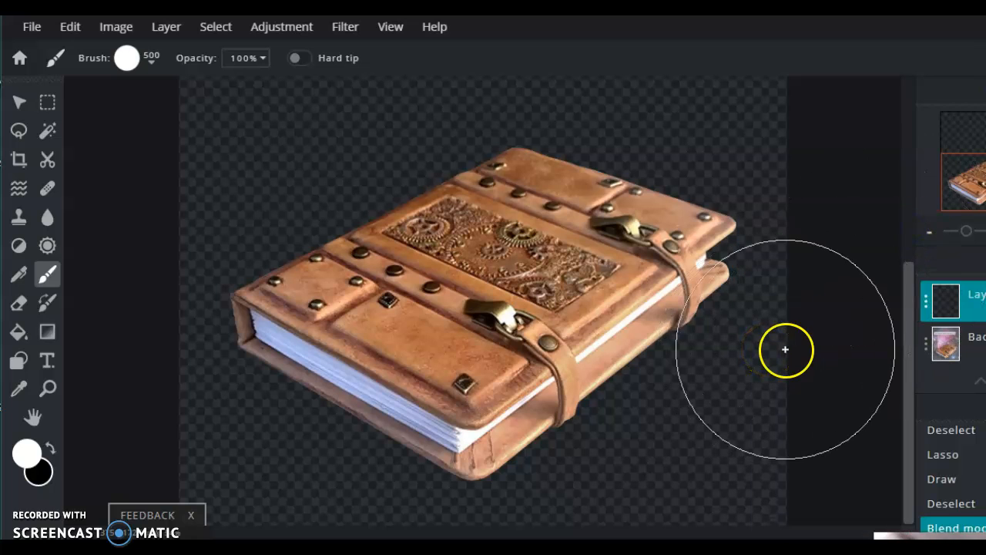
{"action": "mouse_move", "coordinate": [779, 343]}
{"action": "left_mouse_down"}
{"action": "mouse_move", "coordinate": [692, 310]}
{"action": "mouse_move", "coordinate": [719, 278]}
{"action": "mouse_move", "coordinate": [761, 260]}
{"action": "mouse_move", "coordinate": [229, 153]}
{"action": "left_mouse_up"}
Start saving the image and prefix the file name "Lasso" with the student's surname and a hyphen.
{"action": "left_click", "coordinate": [28, 26]}
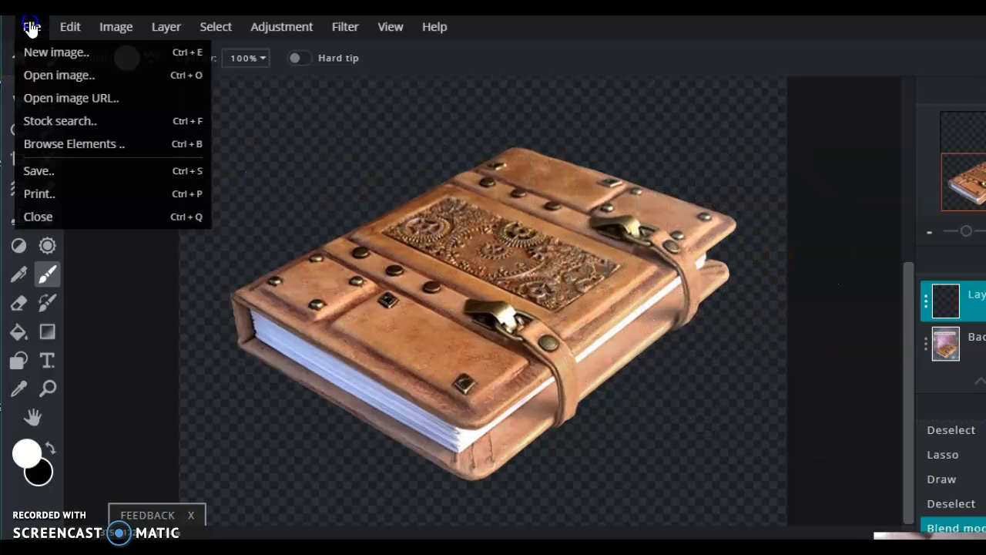
{"action": "left_click", "coordinate": [63, 175]}
{"action": "left_click", "coordinate": [553, 168]}
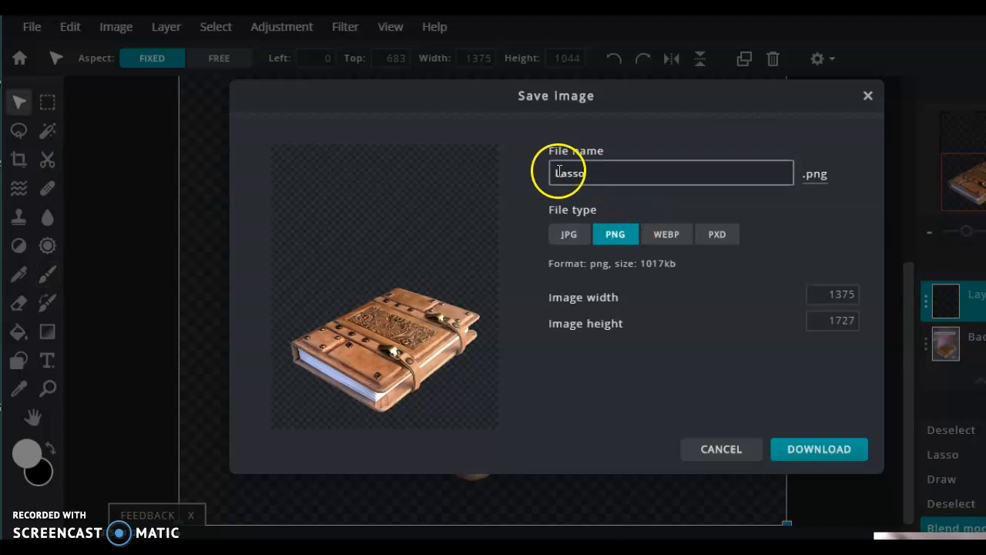
{"action": "left_click", "coordinate": [608, 205]}
{"action": "type", "text": "Rodriguez"}
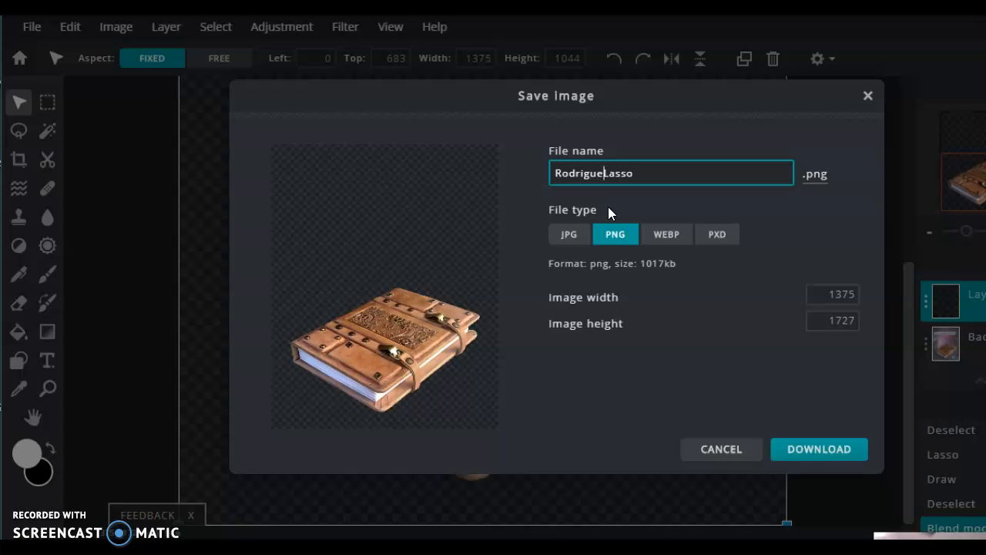
{"action": "type", "text": "-"}
Download the image as a PNG and dismiss the download confirmation.
{"action": "left_click", "coordinate": [728, 300]}
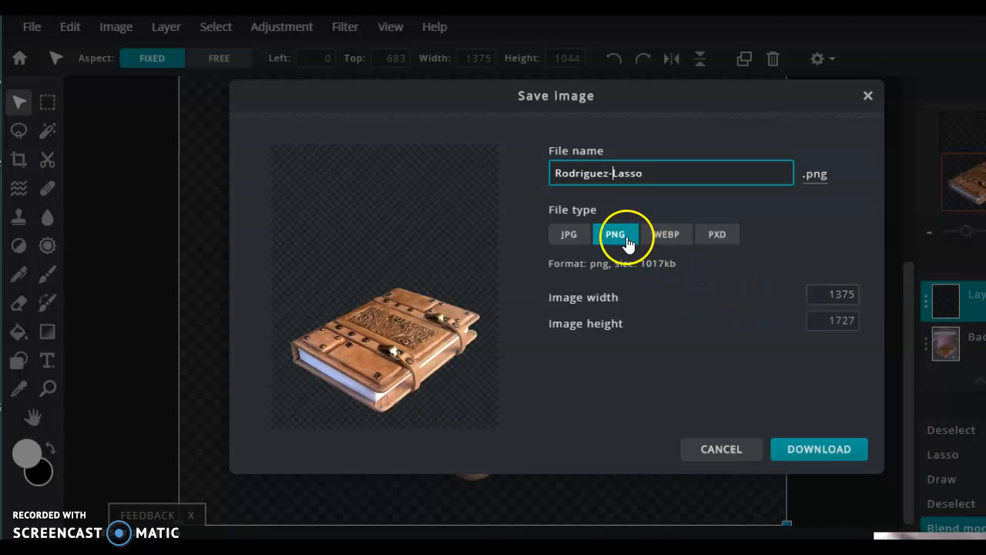
{"action": "left_click", "coordinate": [810, 453]}
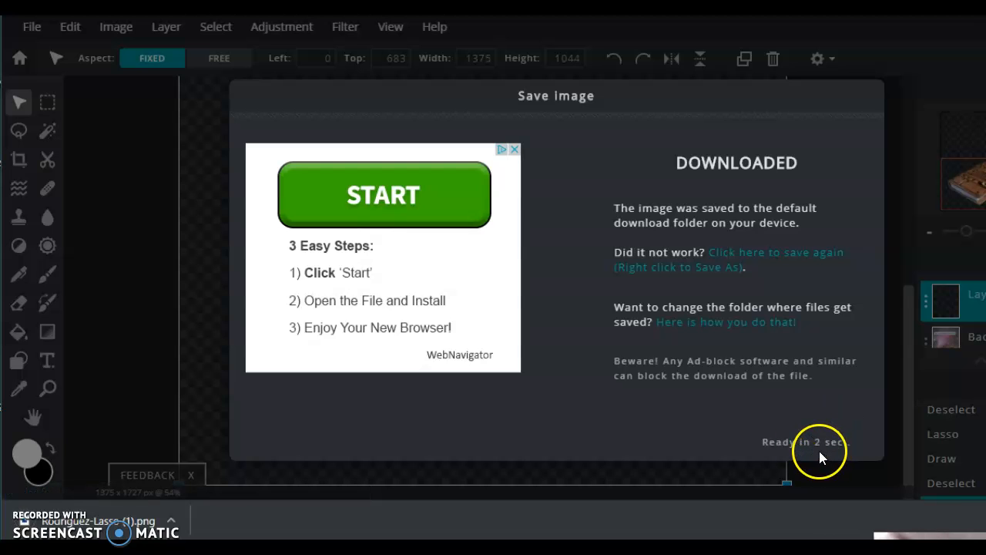
{"action": "left_click", "coordinate": [820, 444]}
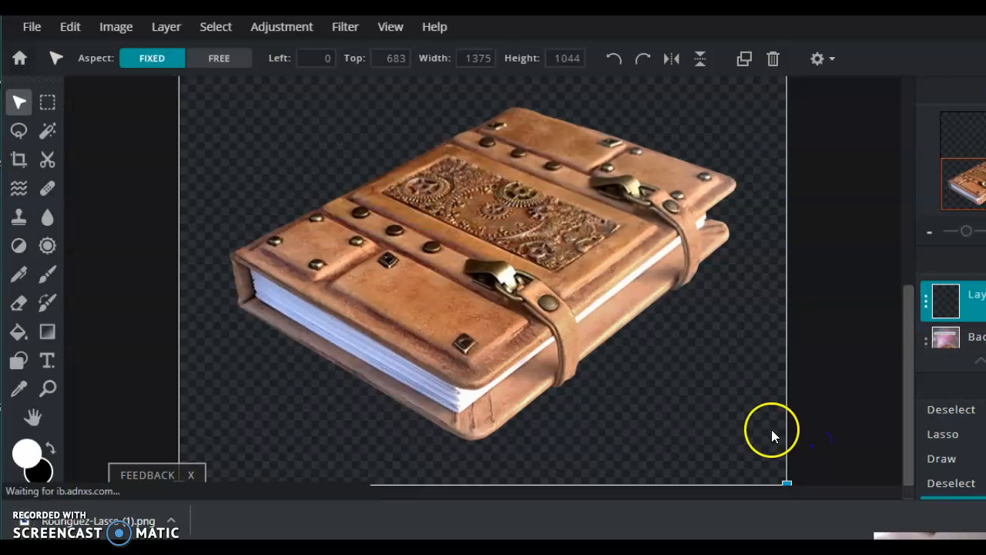